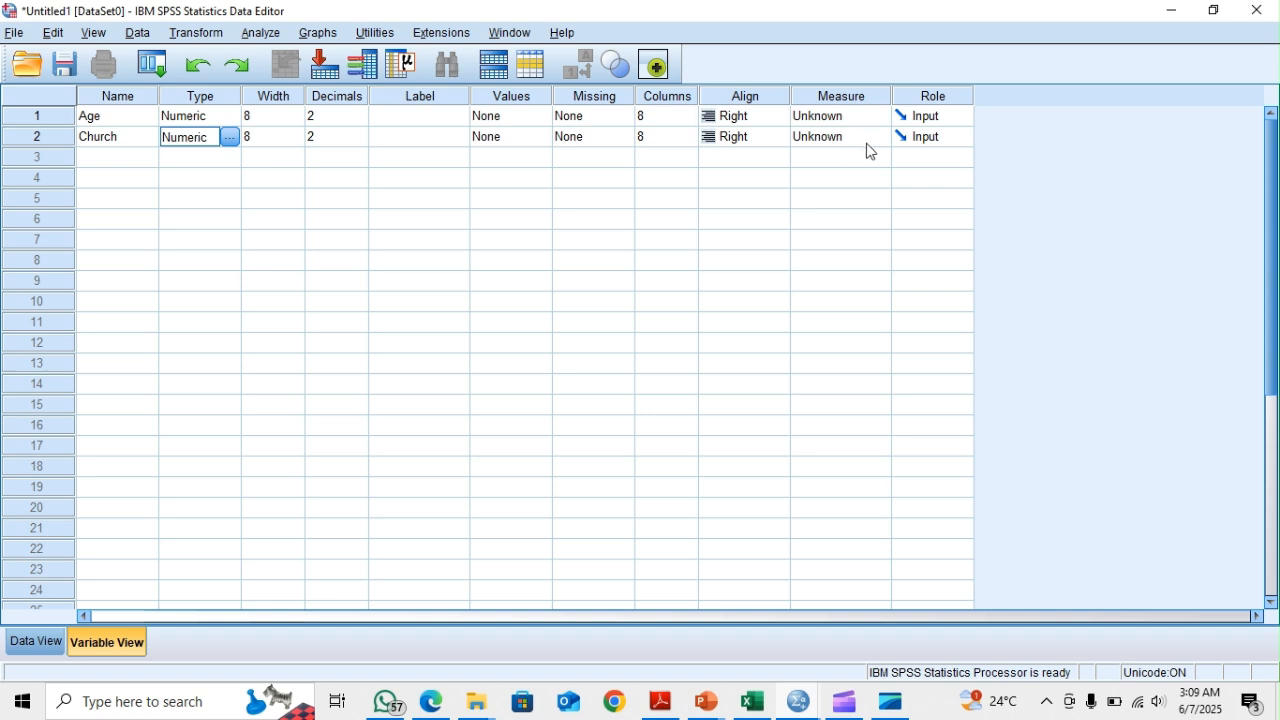
Set the measurement level of Church to Nominal and of Age to Scale
click(882, 140)
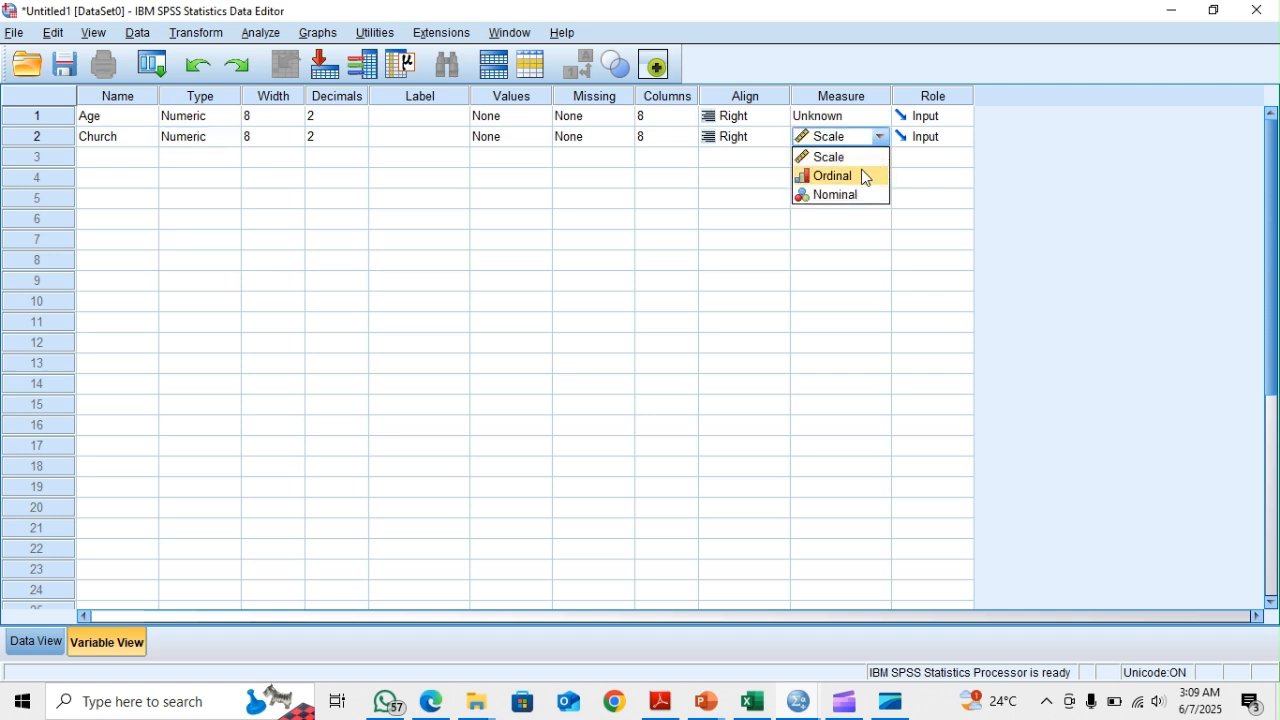
click(851, 198)
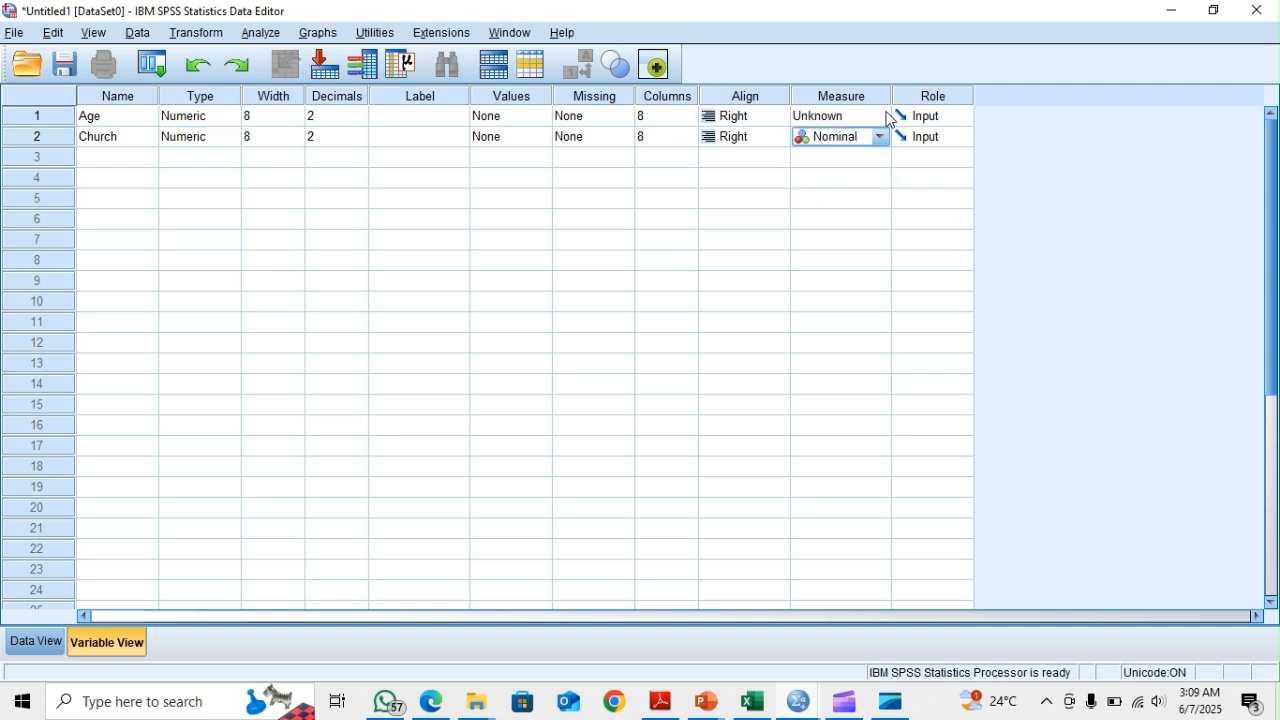
click(887, 116)
click(851, 144)
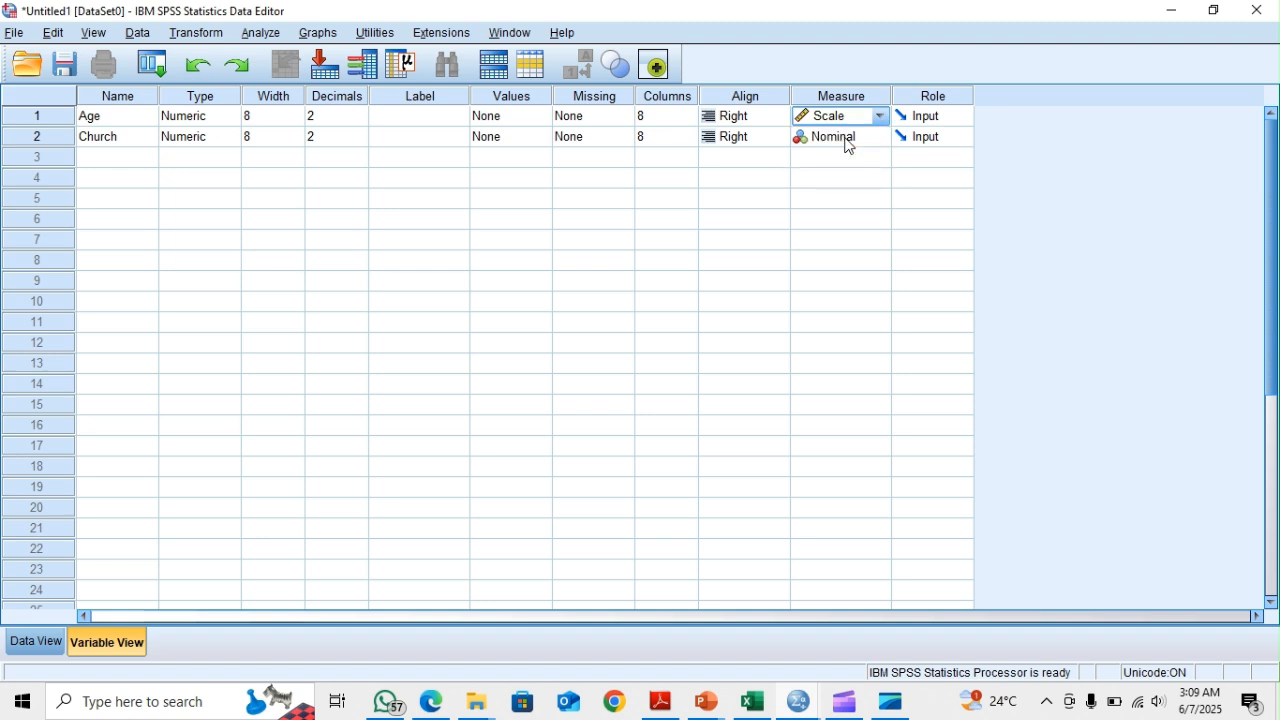
Define value labels for Church: 1 as "pentecost ministry" and 2 as "Ark ministry"
double_click(543, 146)
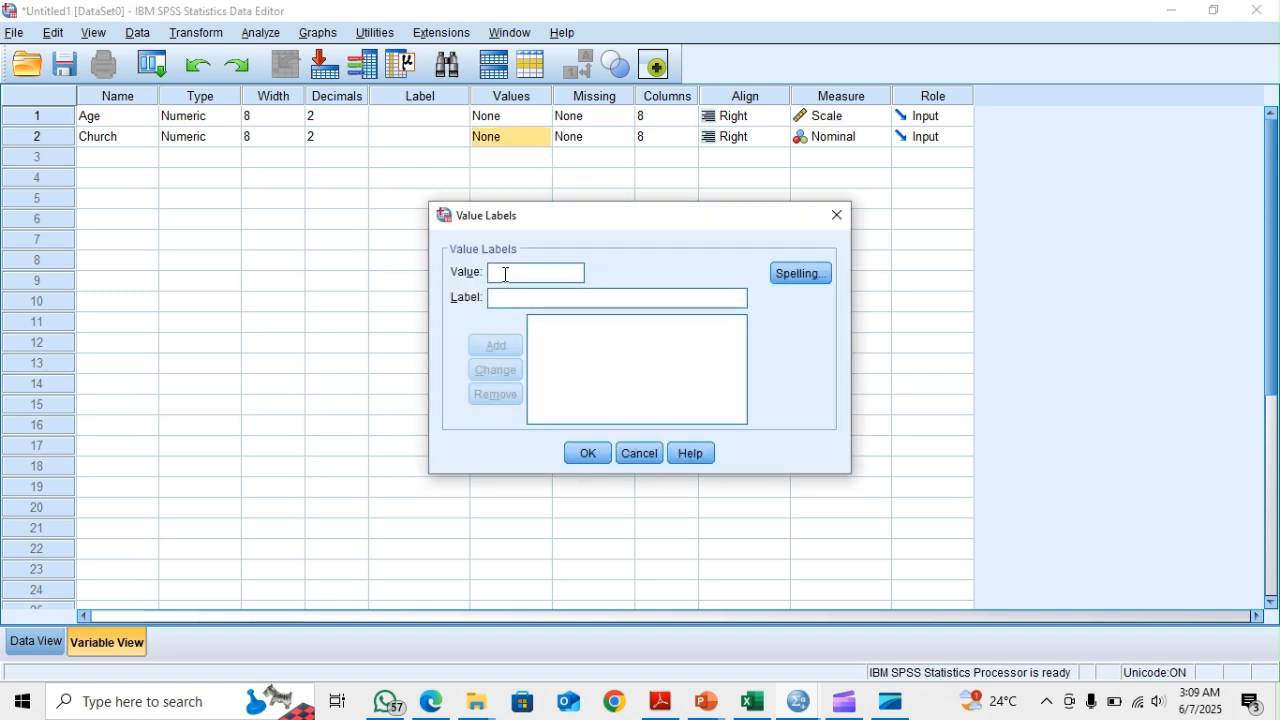
text(1)
text(pentecost ministry)
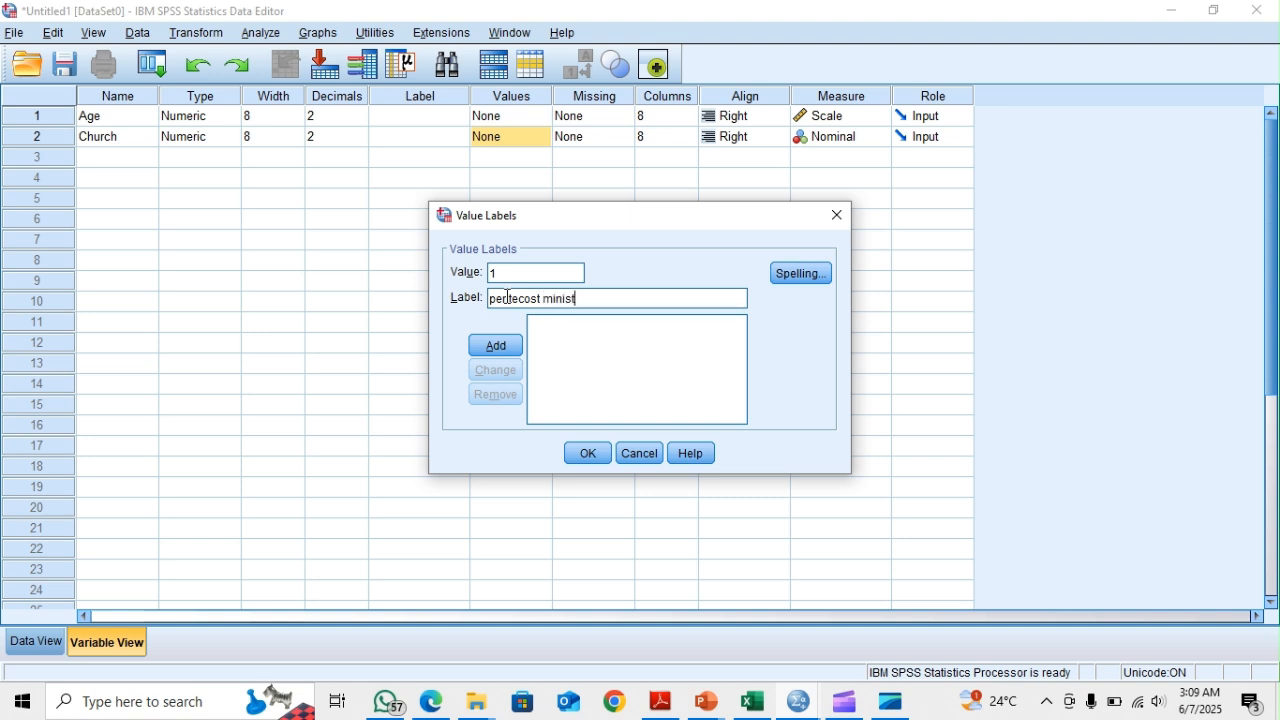
click(502, 352)
text(2)
click(500, 300)
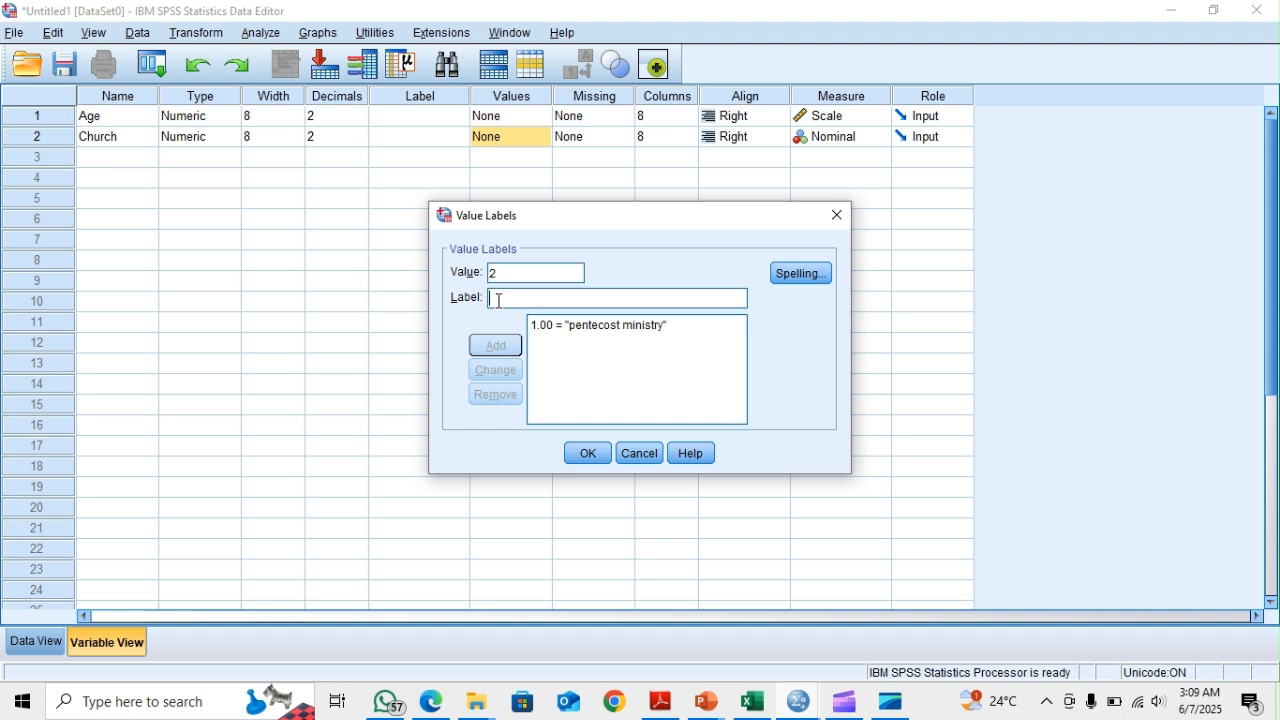
text(A)
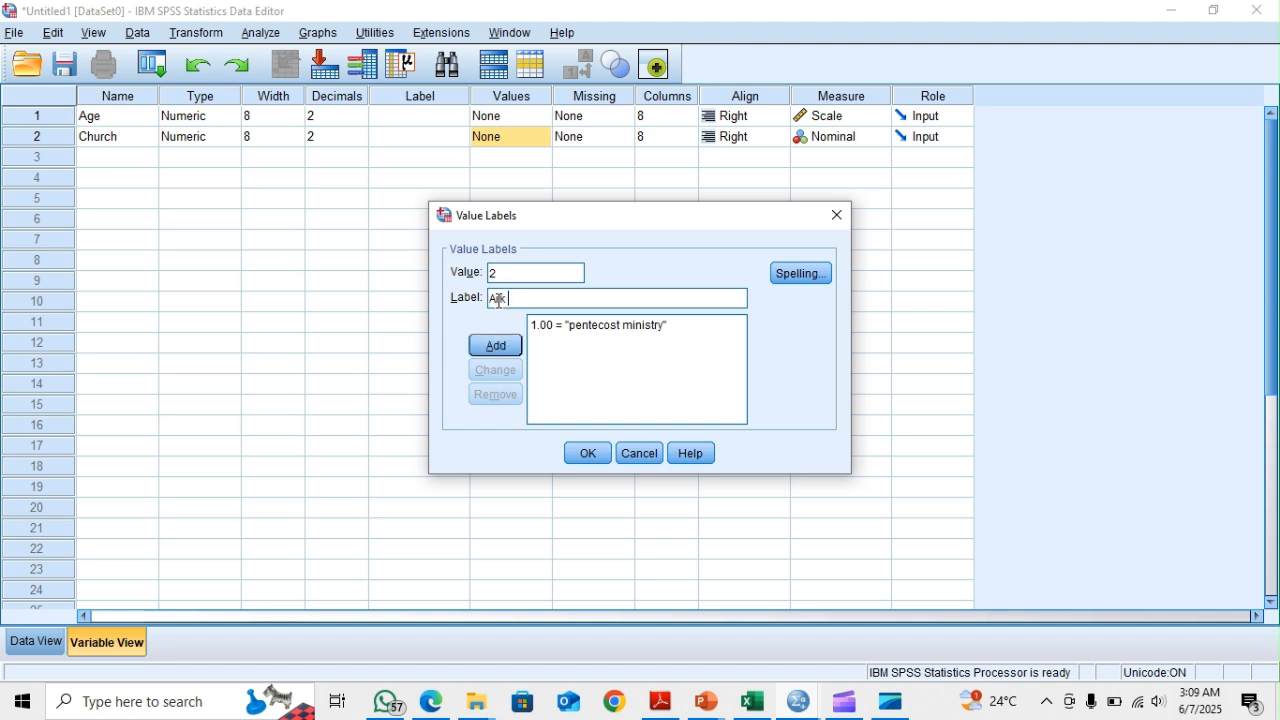
text(rk ministry)
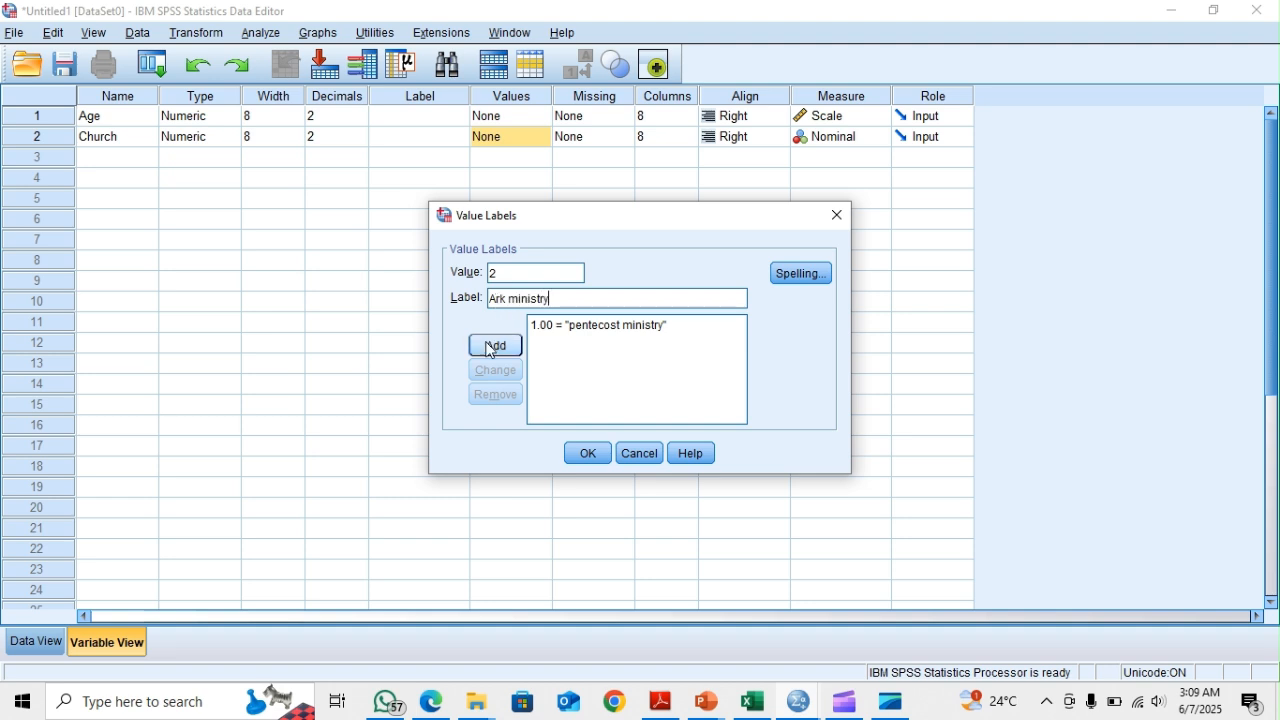
click(494, 347)
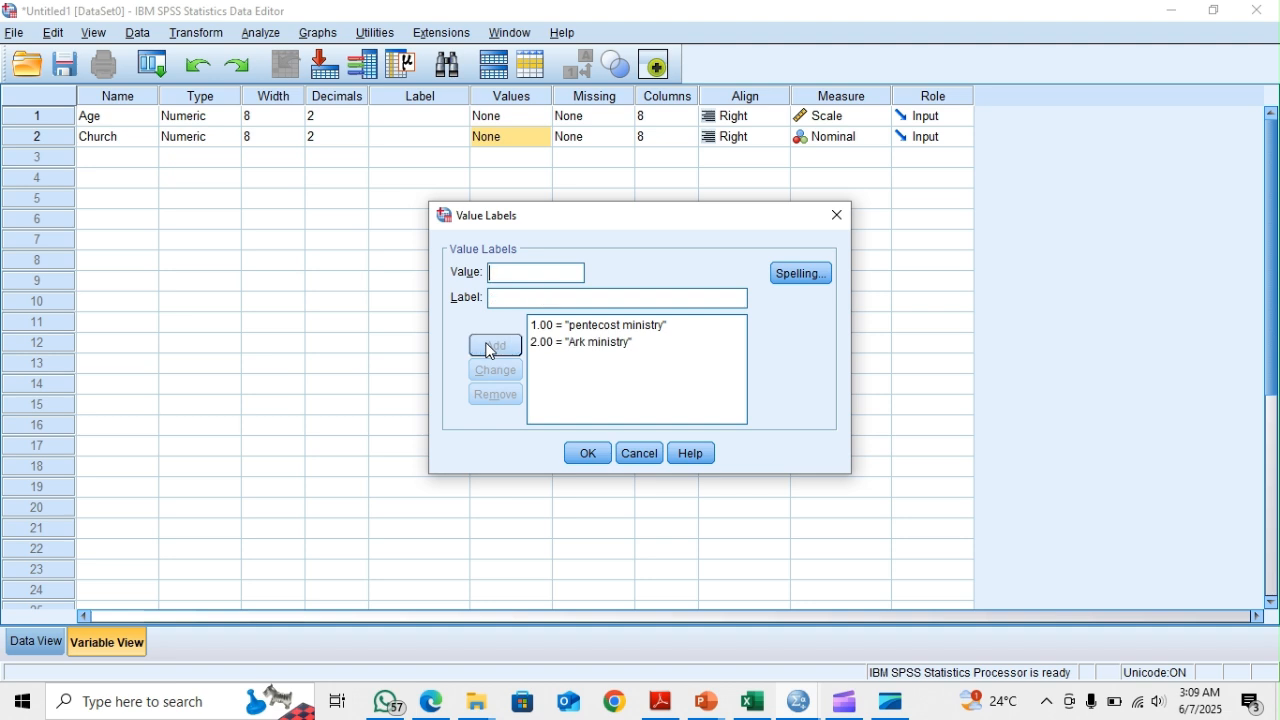
click(590, 455)
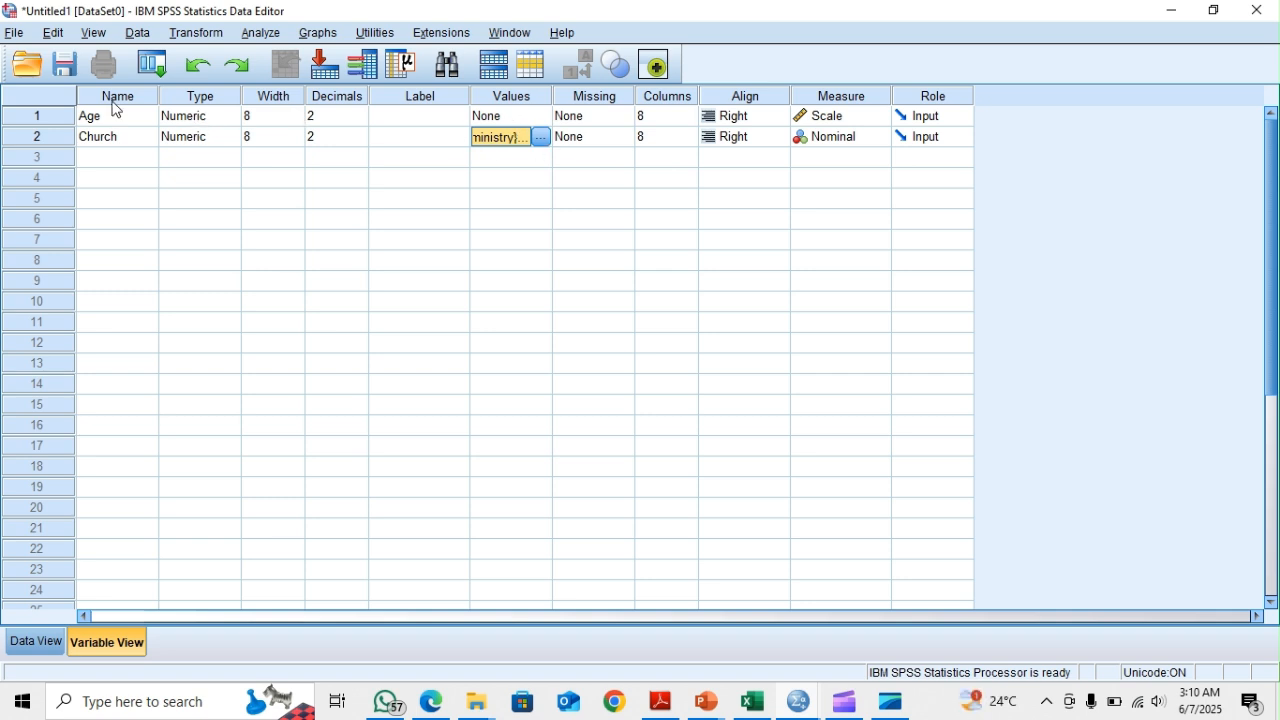
Show the data grid, and copy the Pentecost ages in B2:B41 from the Ages of church members workbook in Excel
click(31, 648)
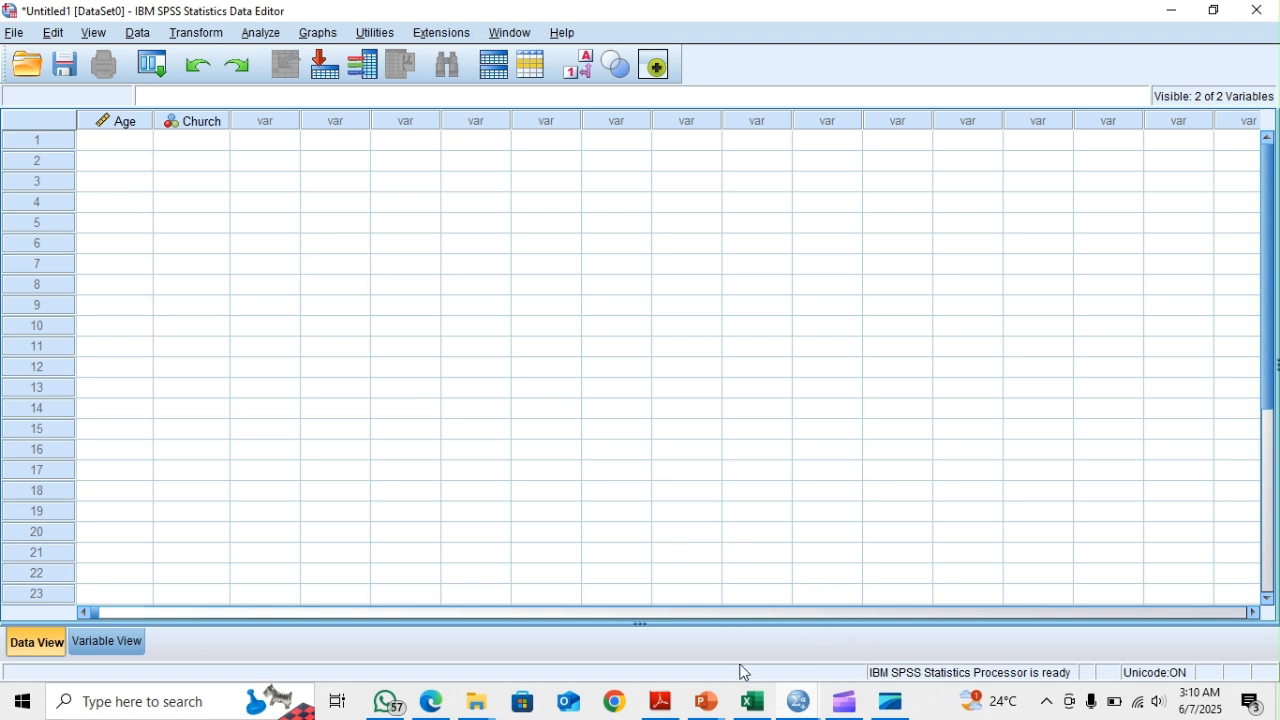
click(763, 702)
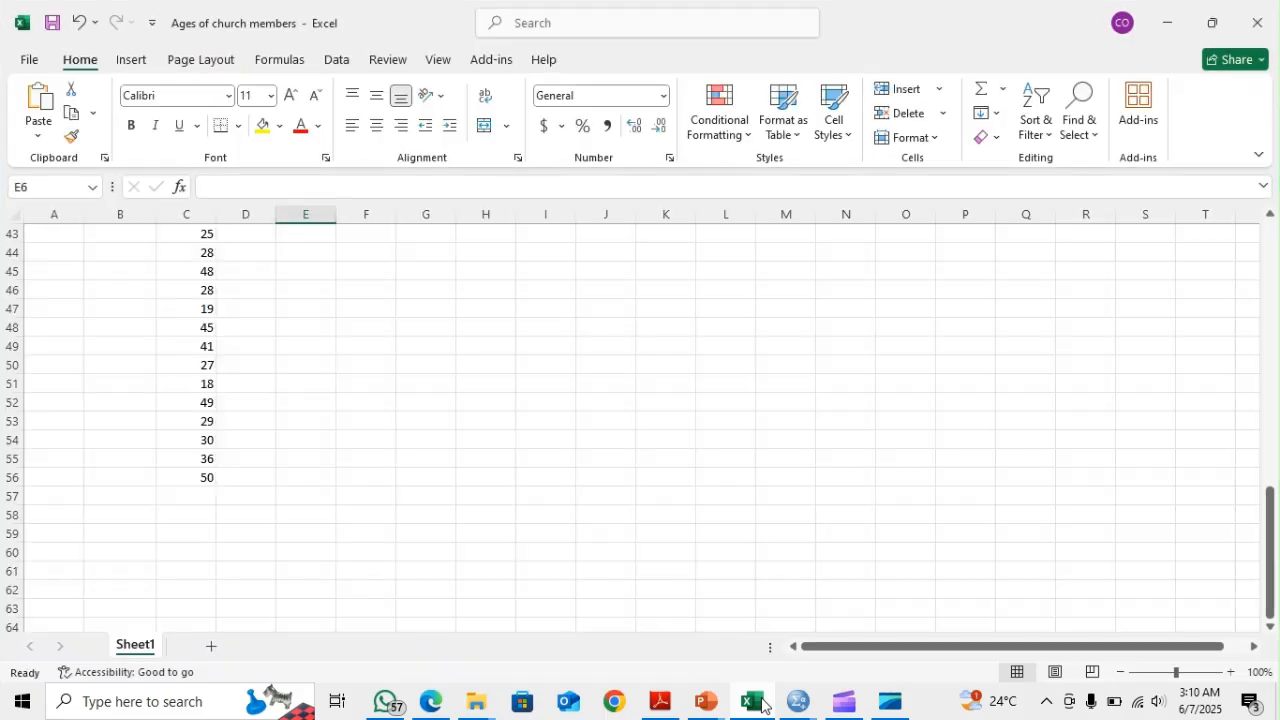
scroll(132, 417, up, 13)
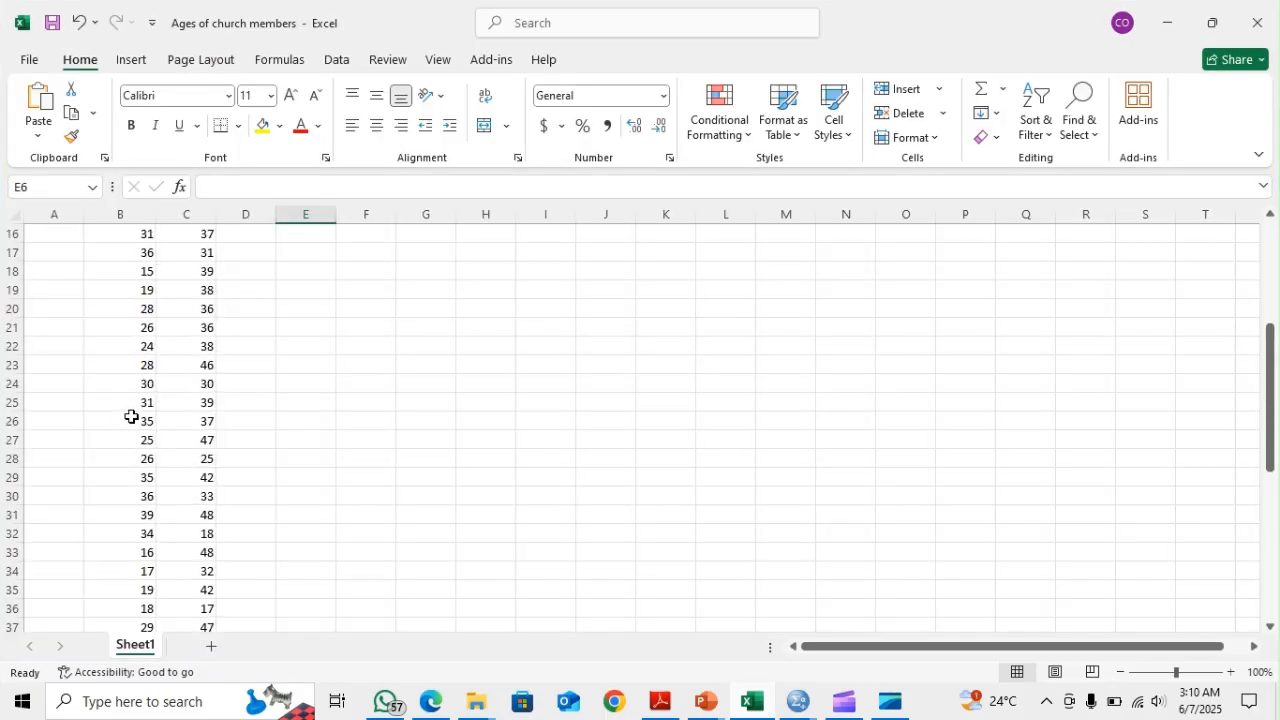
scroll(130, 416, up, 1)
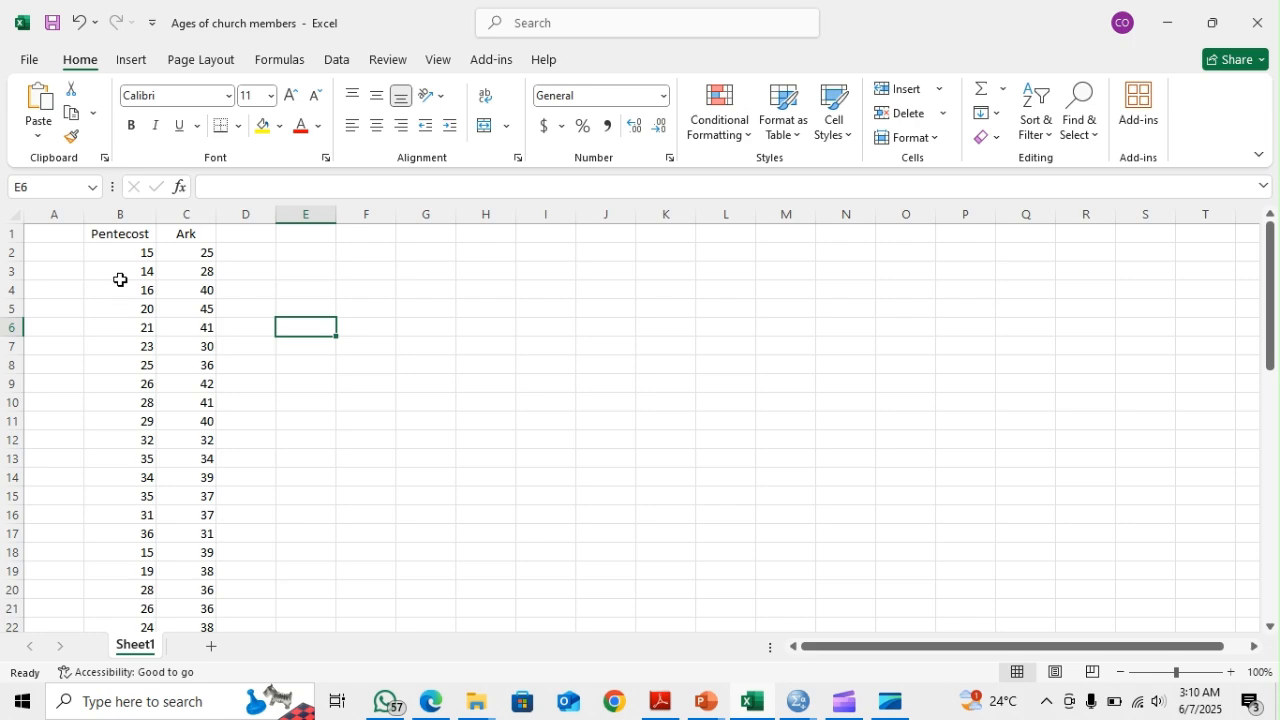
drag(139, 253, 143, 384)
right_click(128, 314)
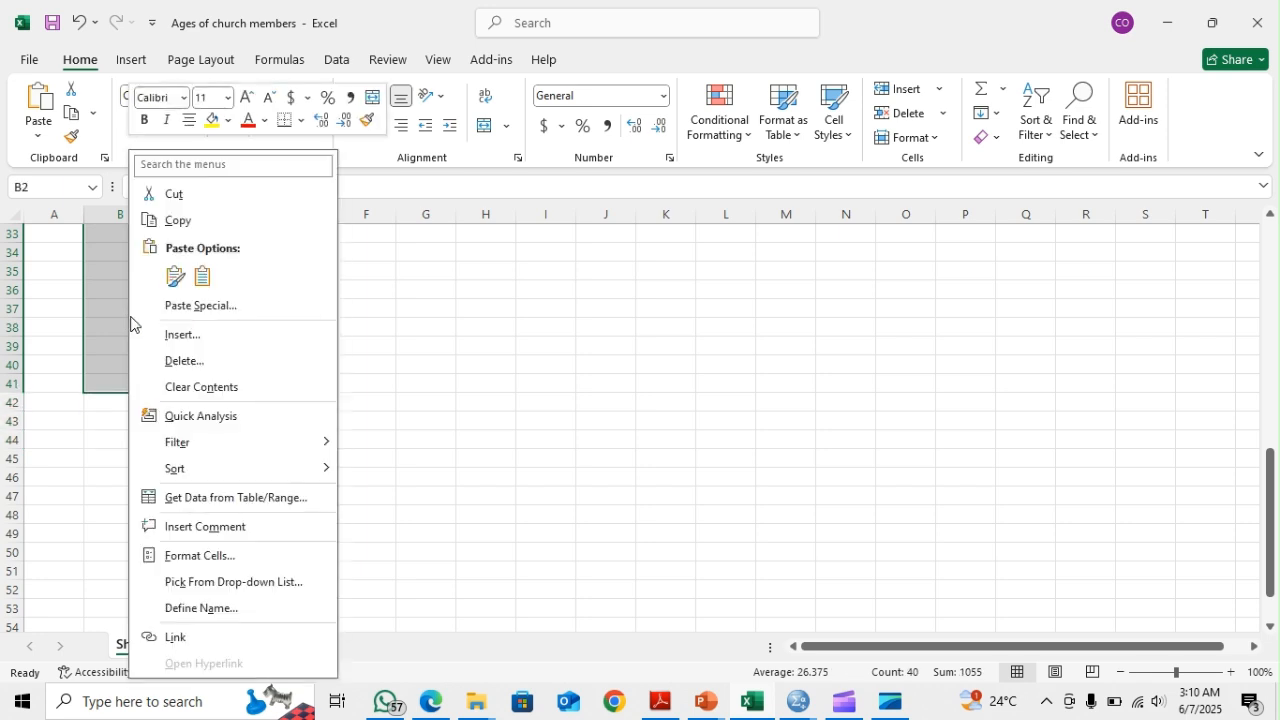
click(177, 221)
scroll(295, 370, up, 11)
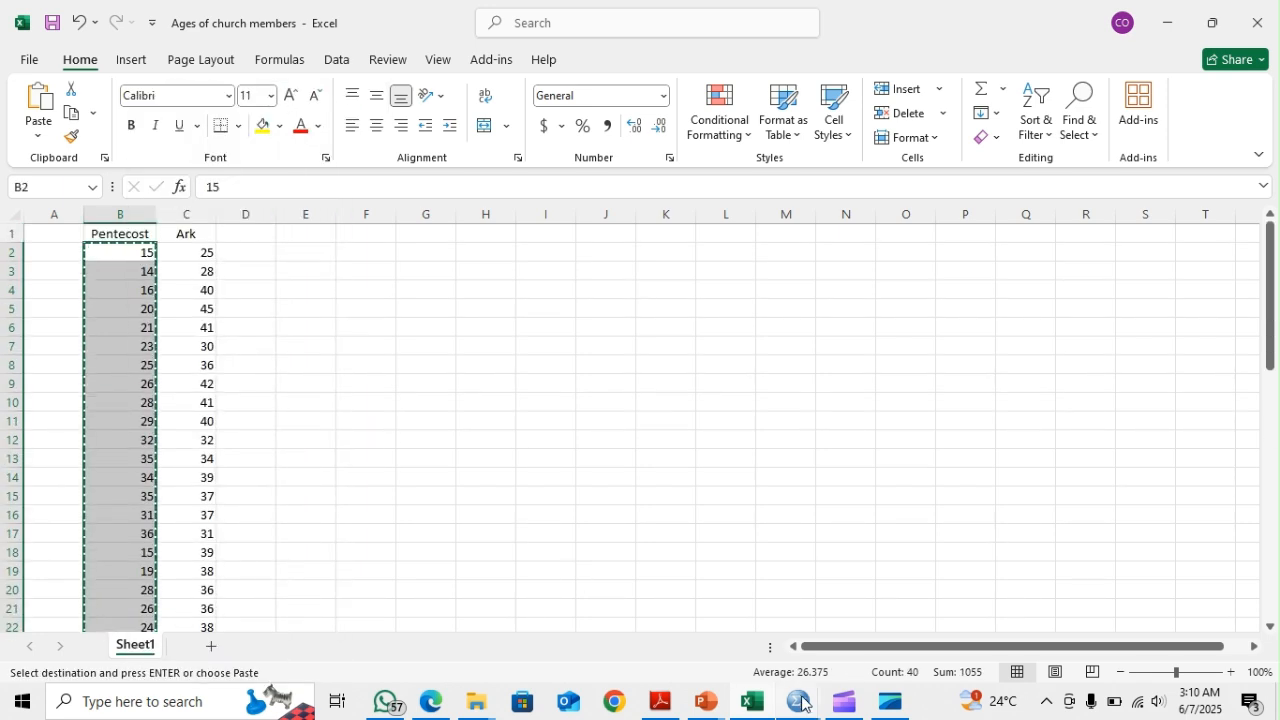
Switch back to the SPSS Data Editor and paste the copied ages into the Age column from row 1
click(798, 701)
click(760, 637)
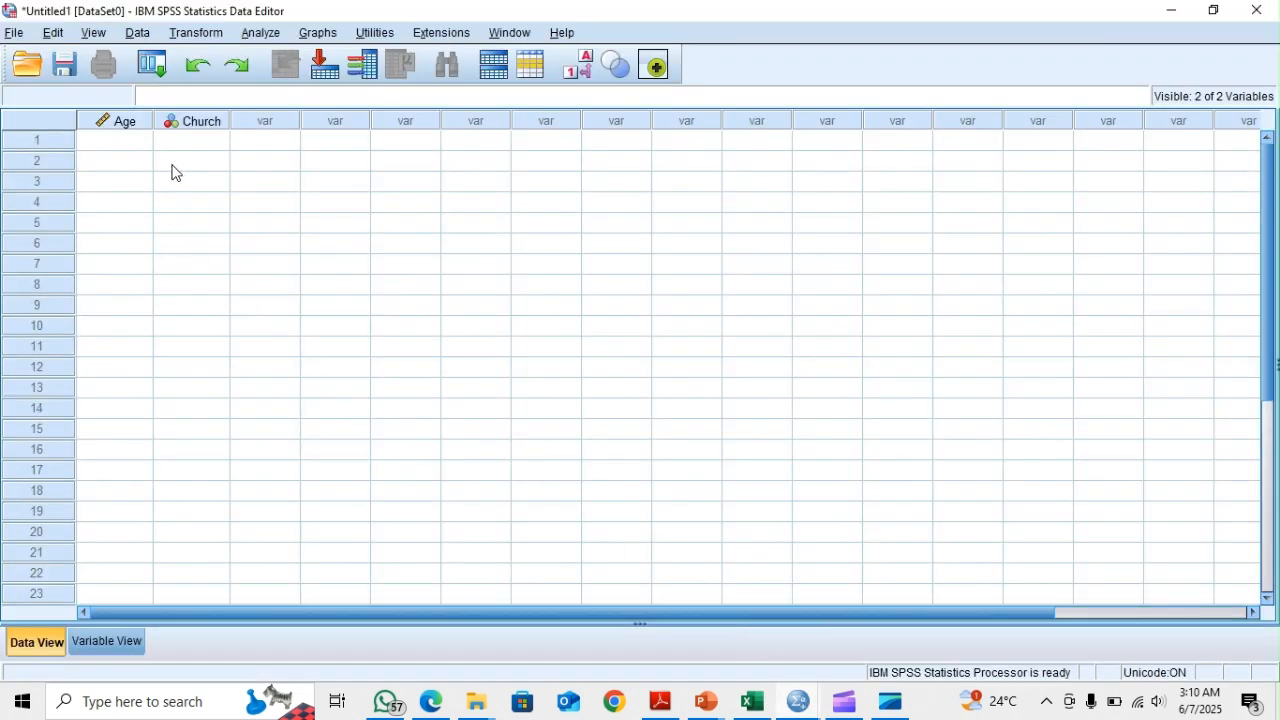
click(124, 146)
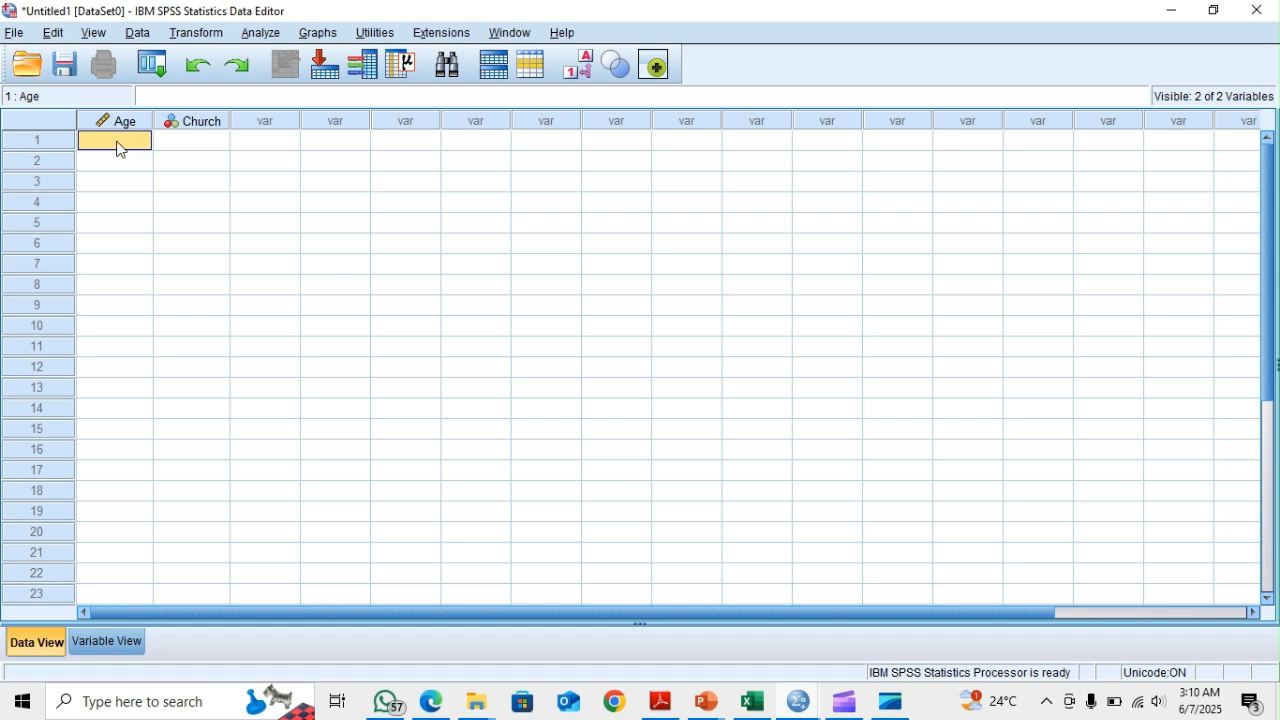
right_click(120, 150)
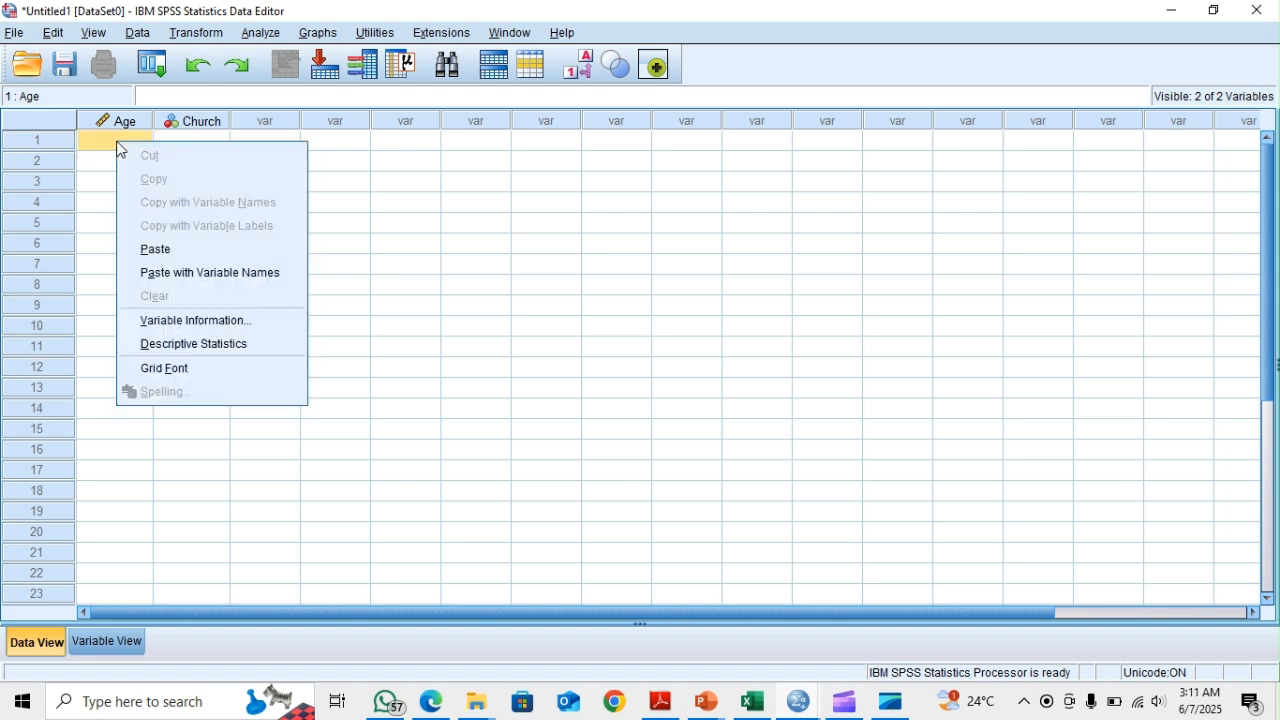
click(153, 247)
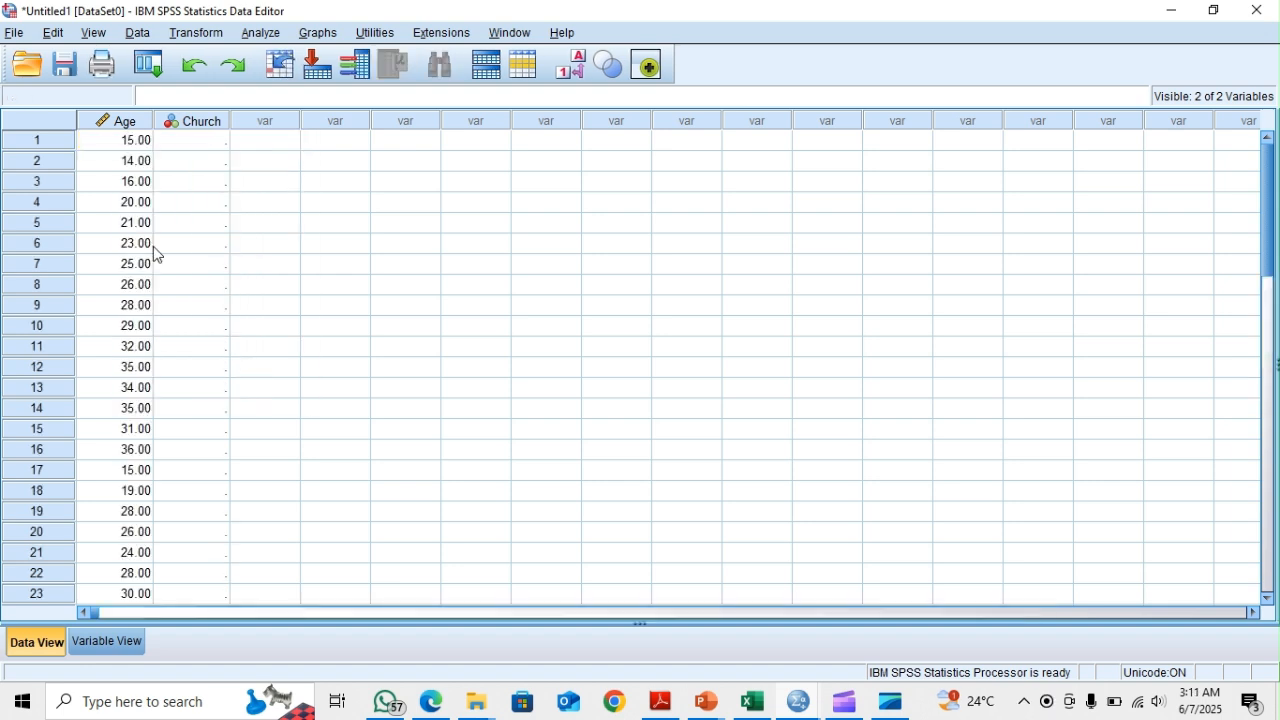
Enter 1 in the Church column from row 1 through row 42
click(199, 153)
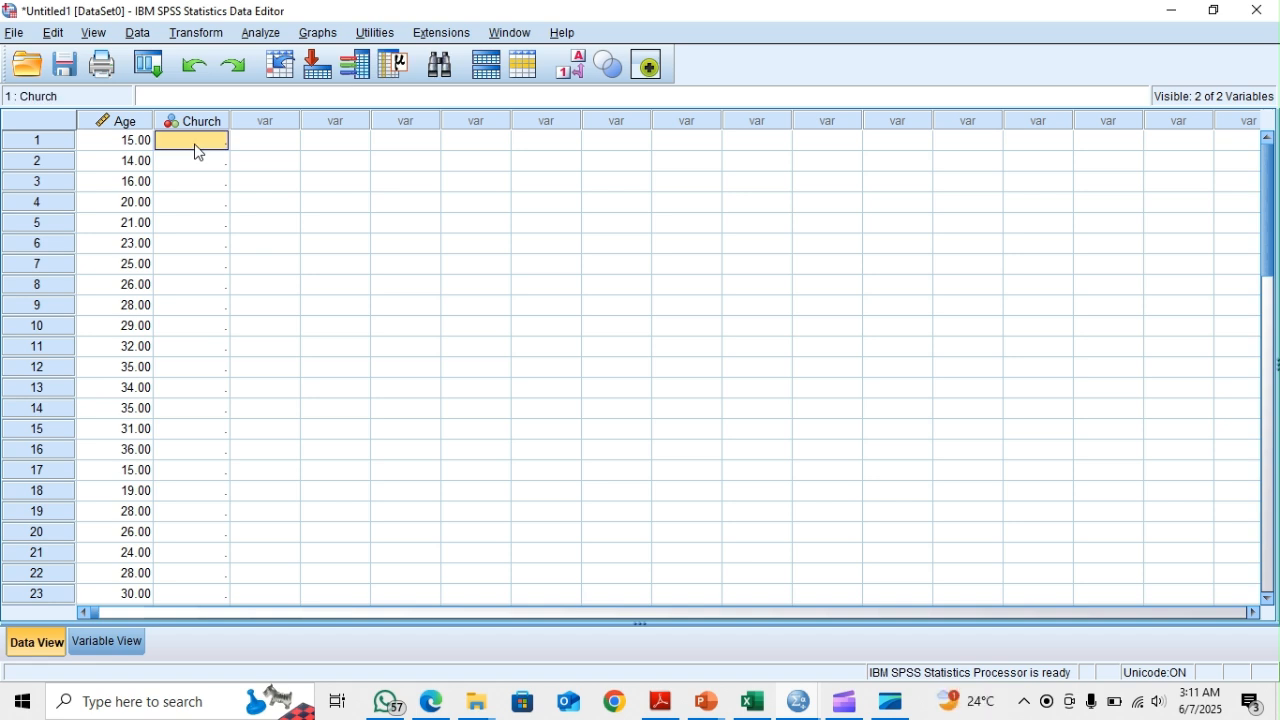
text(1)
key(Return)
text(1)
key(Return)
text(1)
key(Return)
text(1)
key(Return)
text(1 1 1 1 1 1 1 1 1 1 1 1 1 1 1 1 1)
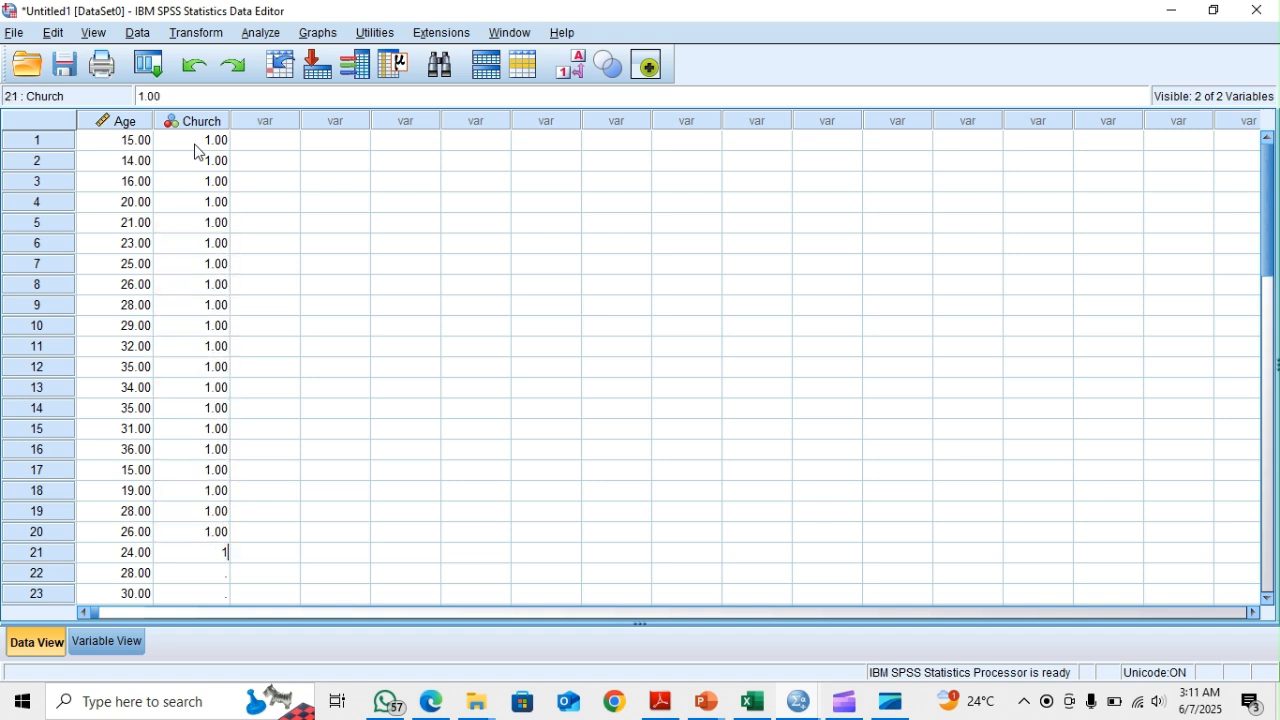
key(Return)
text(1 1 1 1 1 1 1 1 1 1 1 1 1 1)
key(Return)
text(1 1 1 1 1 1 1)
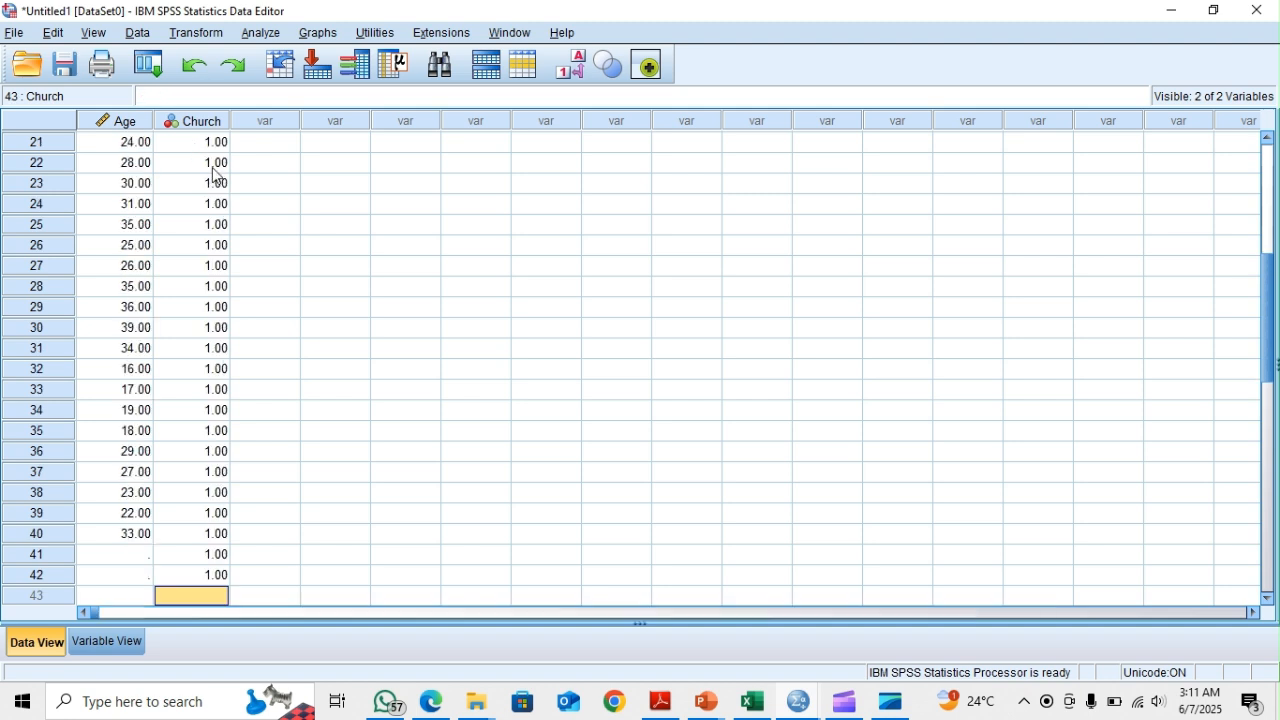
Enter 2 in the Church column for rows 41 to 44
click(222, 556)
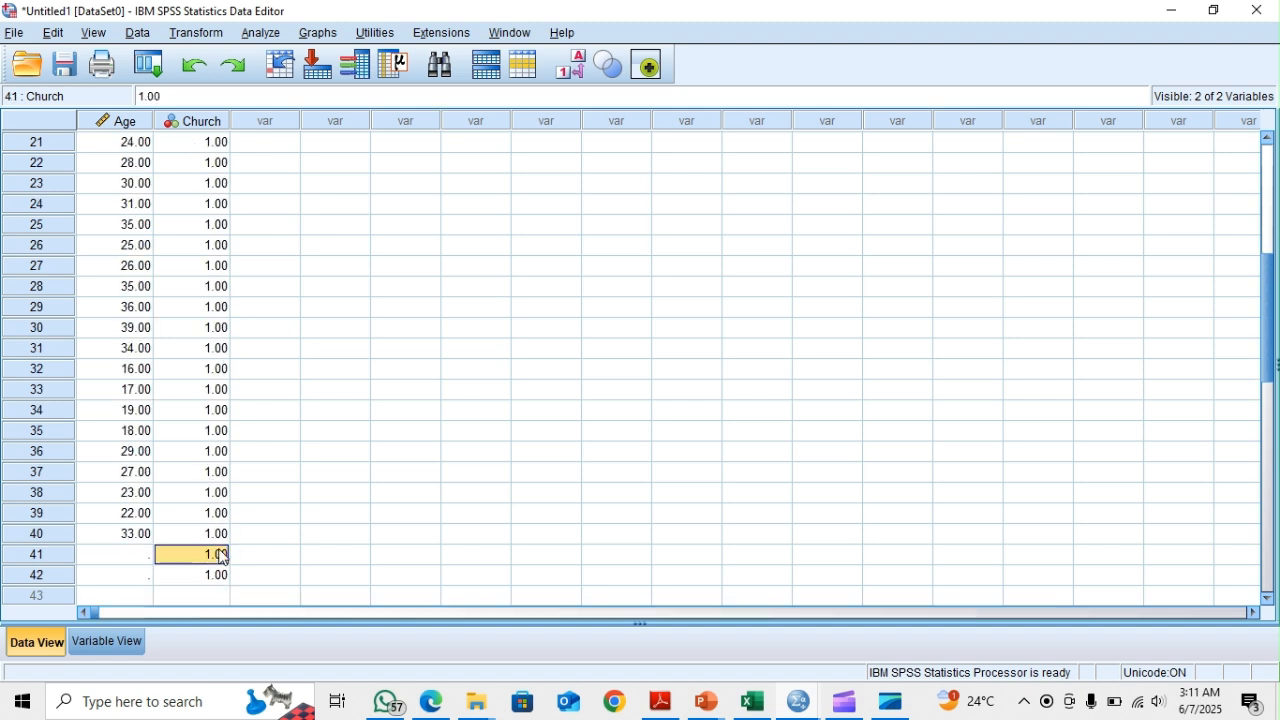
text(2)
key(Return)
text(2)
key(Return)
text(2)
key(Return)
text(2)
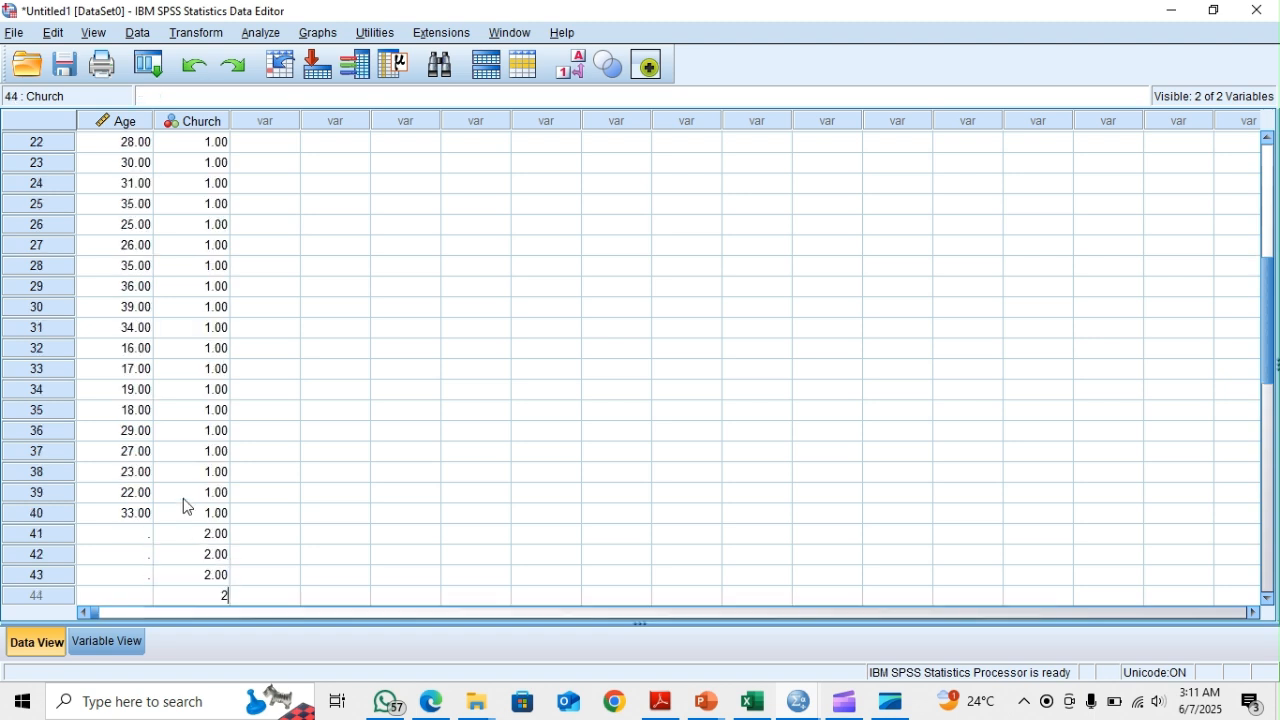
Set the decimals of Church and Age to 0 and return to the first rows of the data grid
click(112, 642)
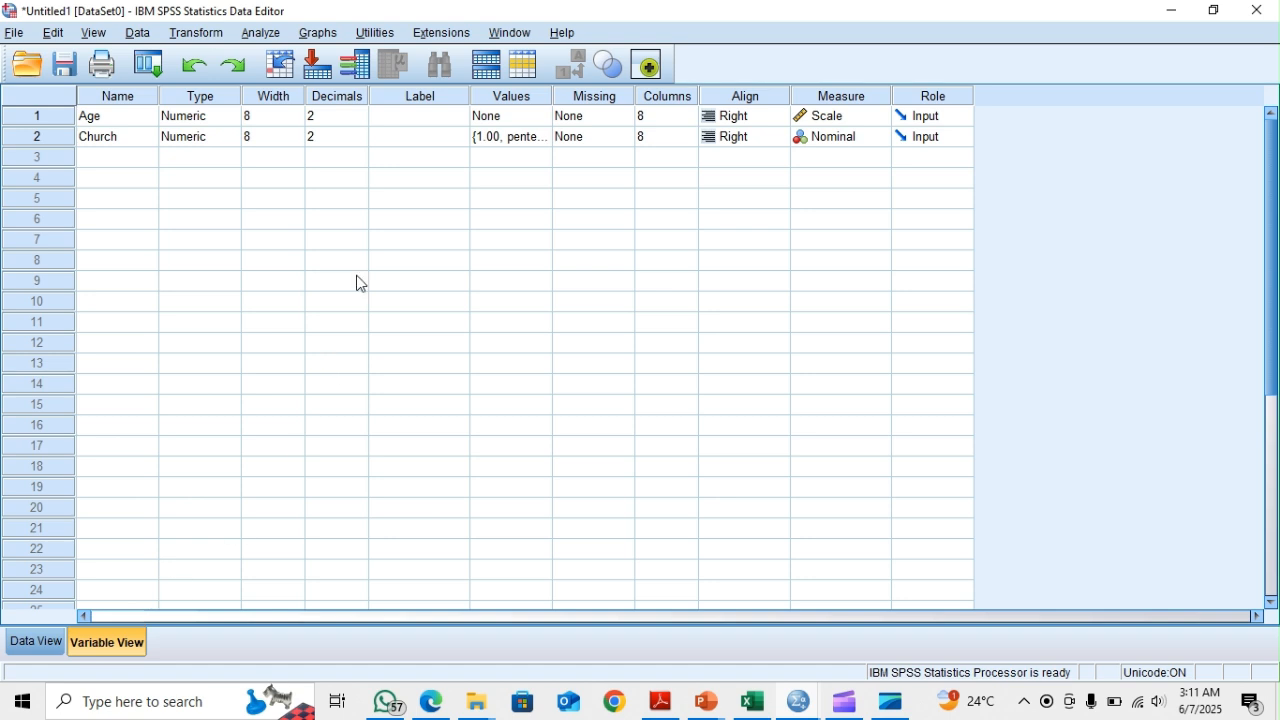
click(362, 143)
click(362, 143)
click(361, 121)
click(361, 121)
click(57, 643)
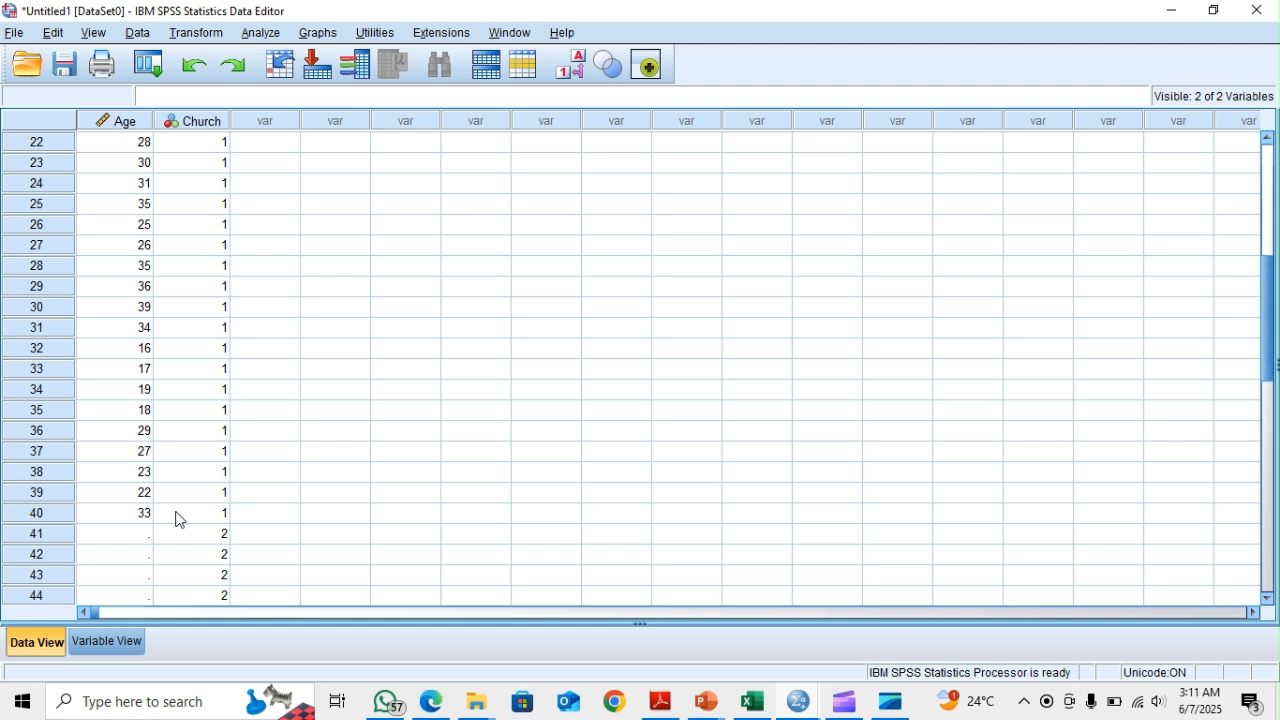
scroll(180, 521, up, 5)
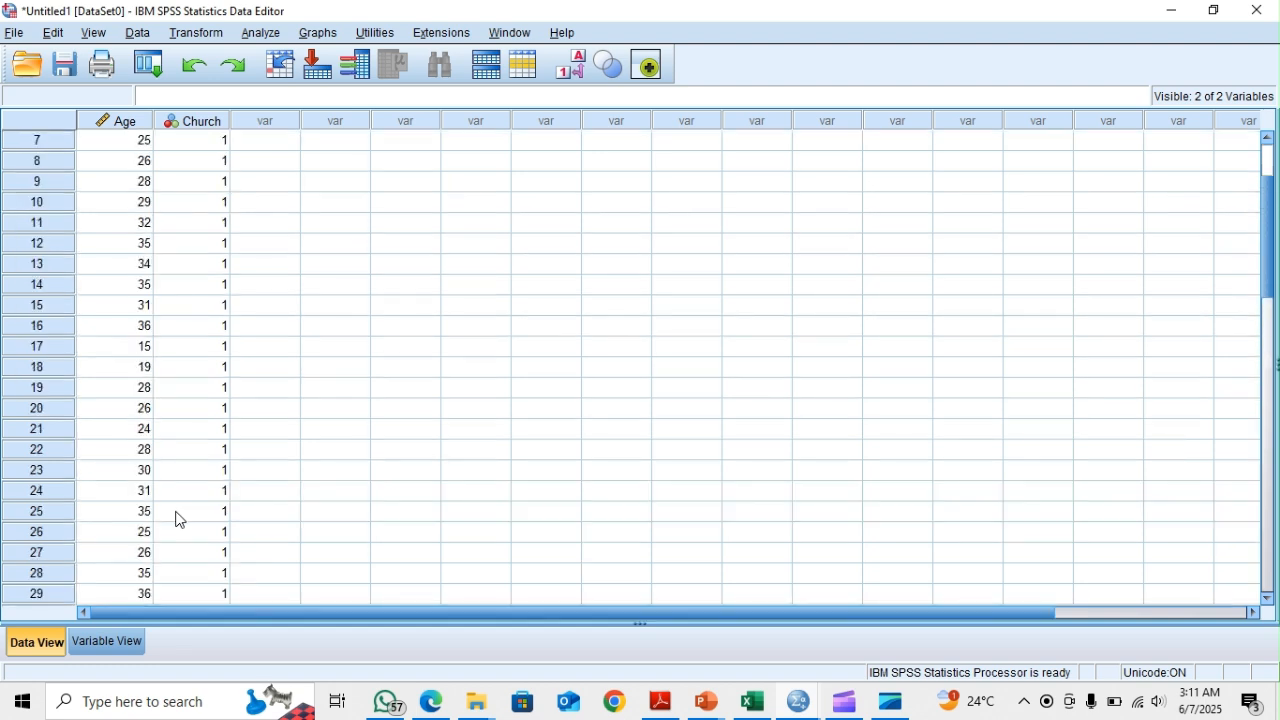
scroll(180, 521, up, 2)
scroll(180, 521, down, 1)
scroll(180, 518, up, 1)
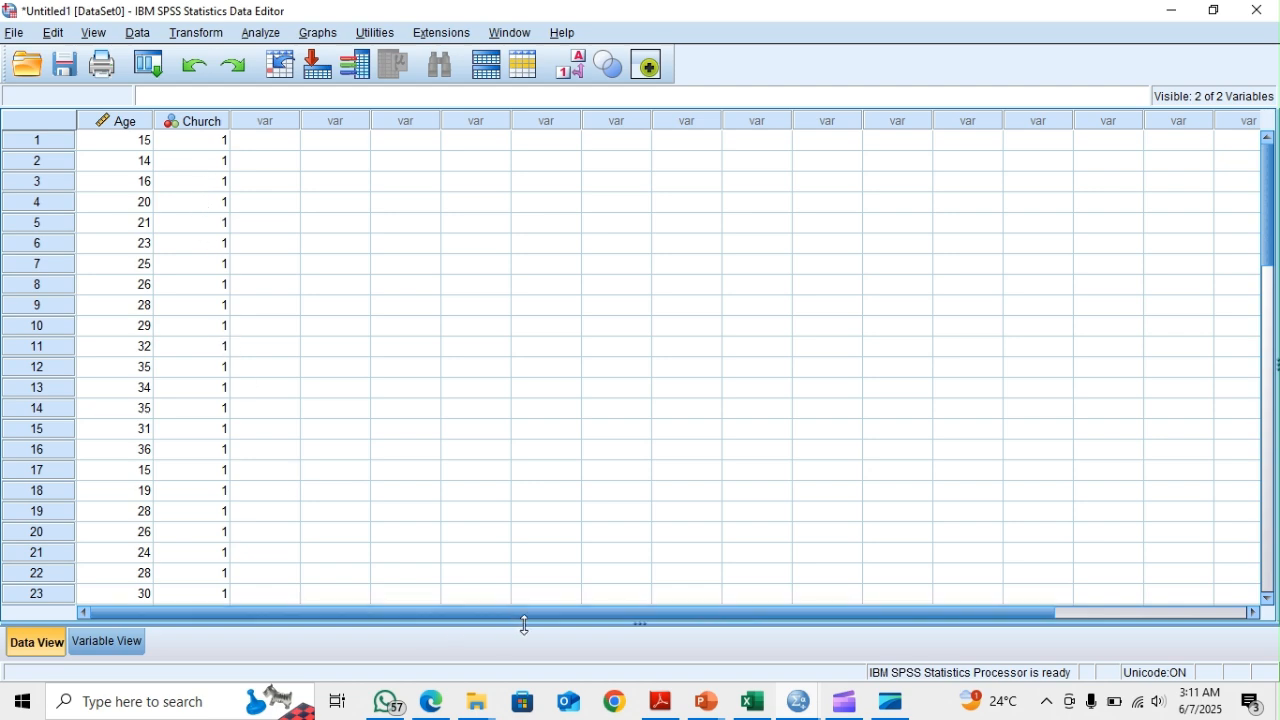
Switch to the Excel workbook and copy the Ark ages in C2:C56
click(753, 702)
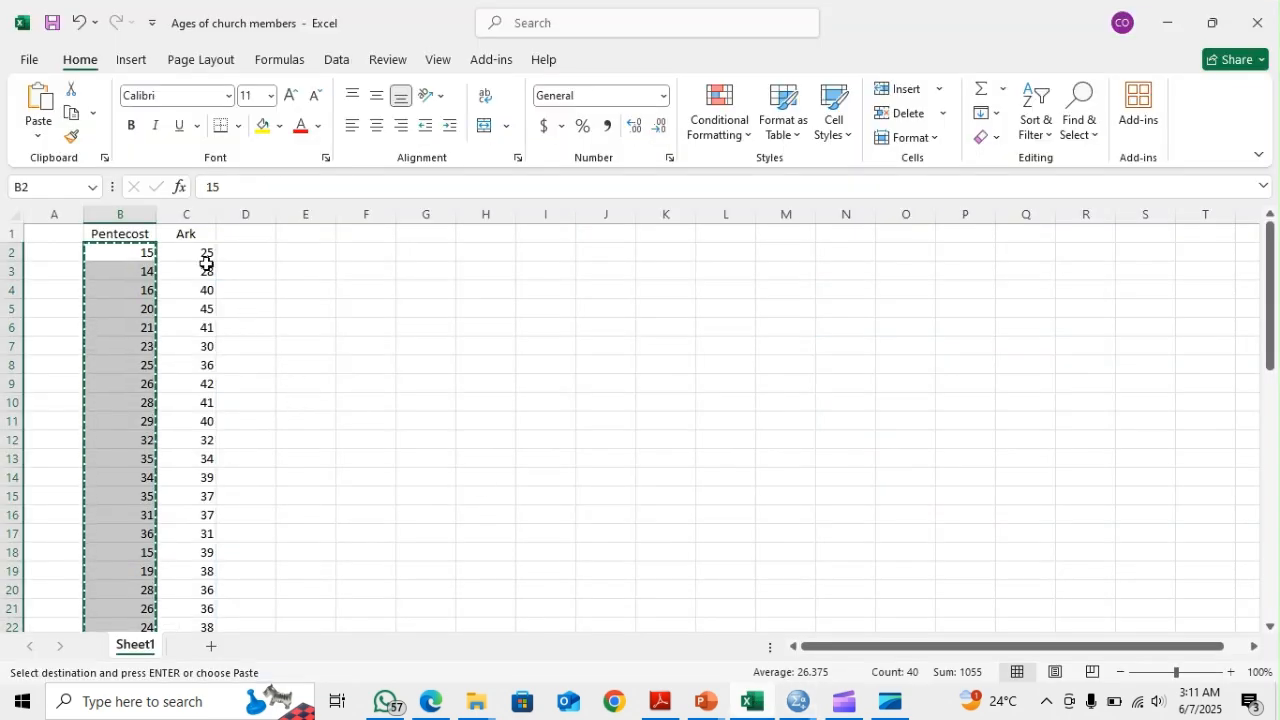
drag(206, 258, 205, 612)
drag(193, 672, 200, 586)
right_click(196, 537)
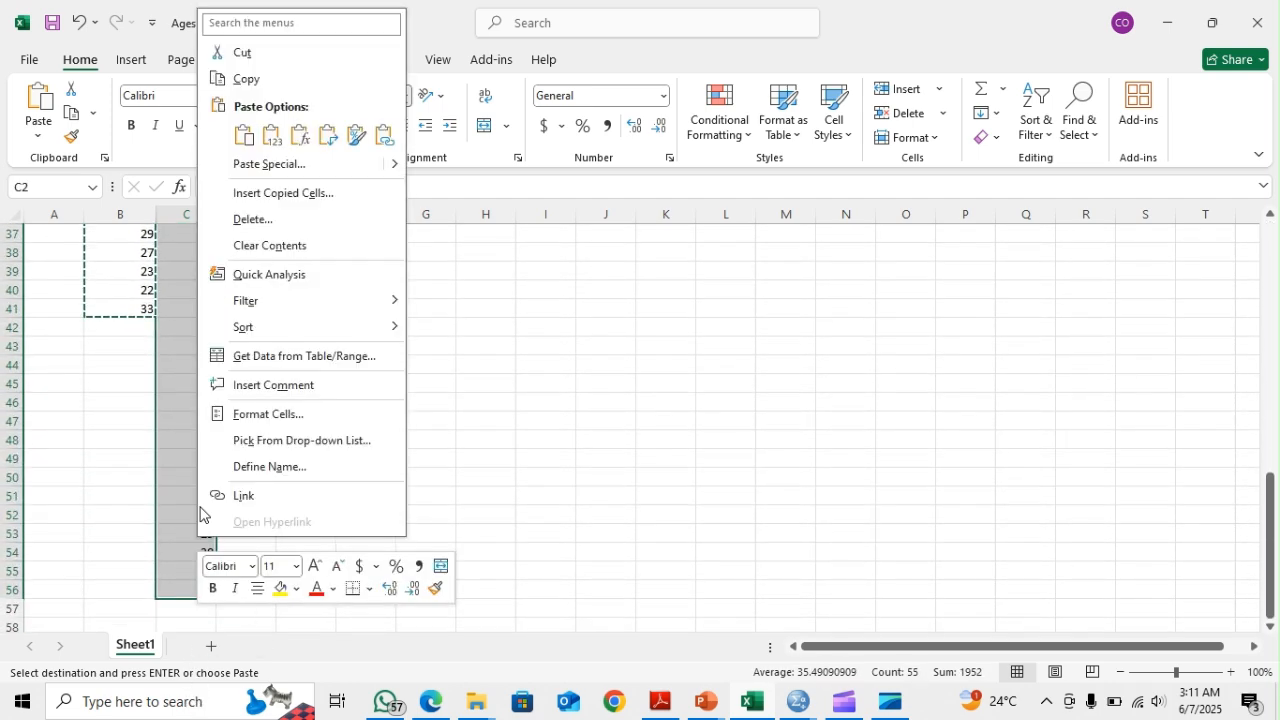
click(246, 88)
scroll(400, 423, up, 4)
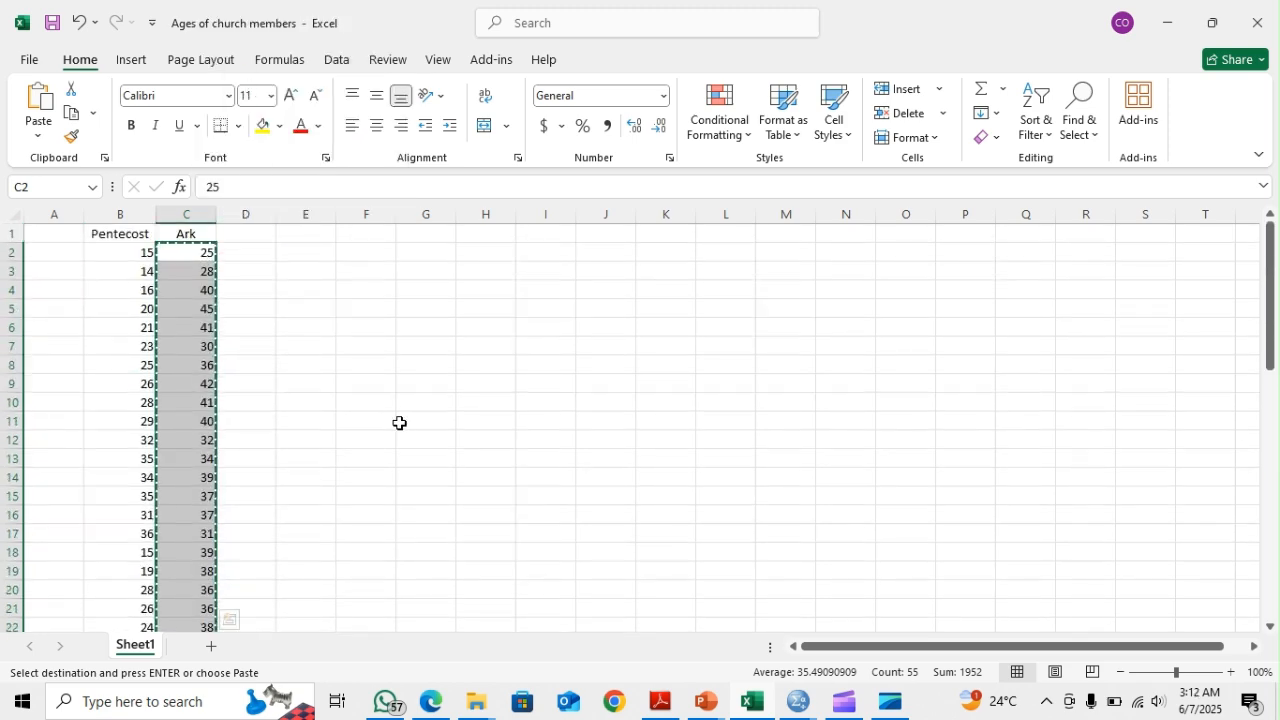
Switch to the SPSS Data Editor and paste the copied Ark ages into the Age column starting at row 41
mouse_move(813, 707)
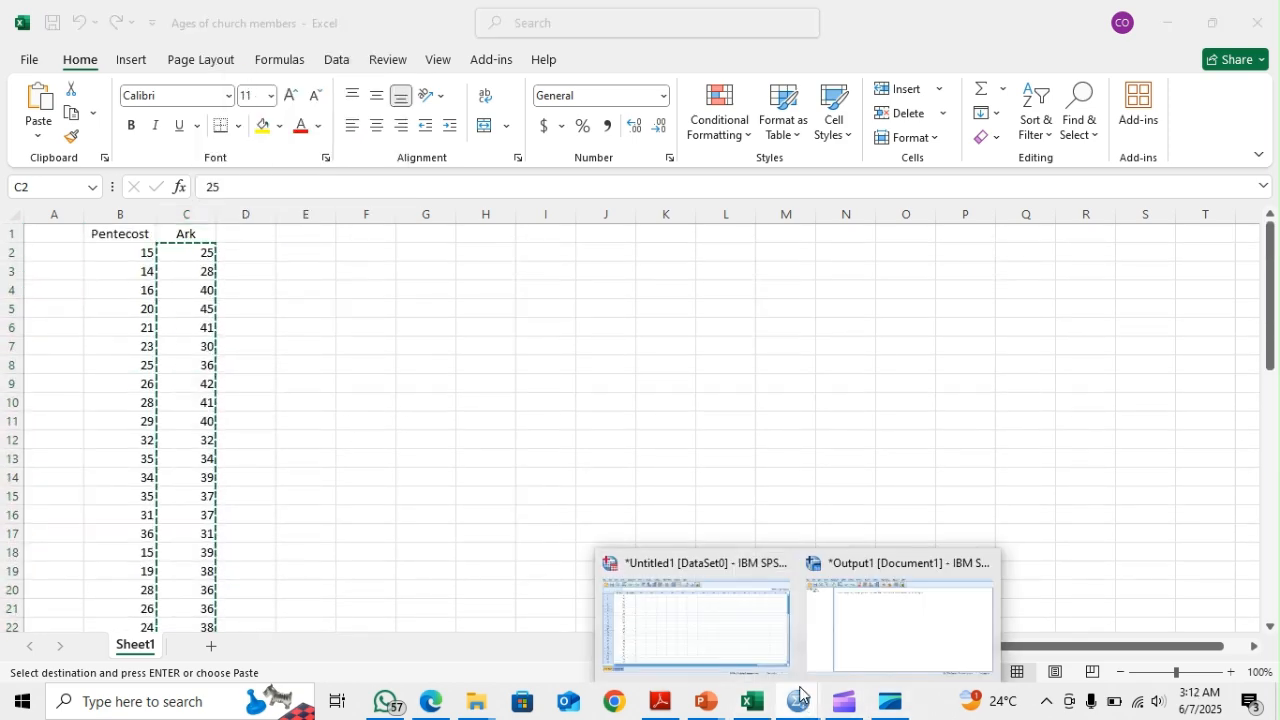
click(723, 634)
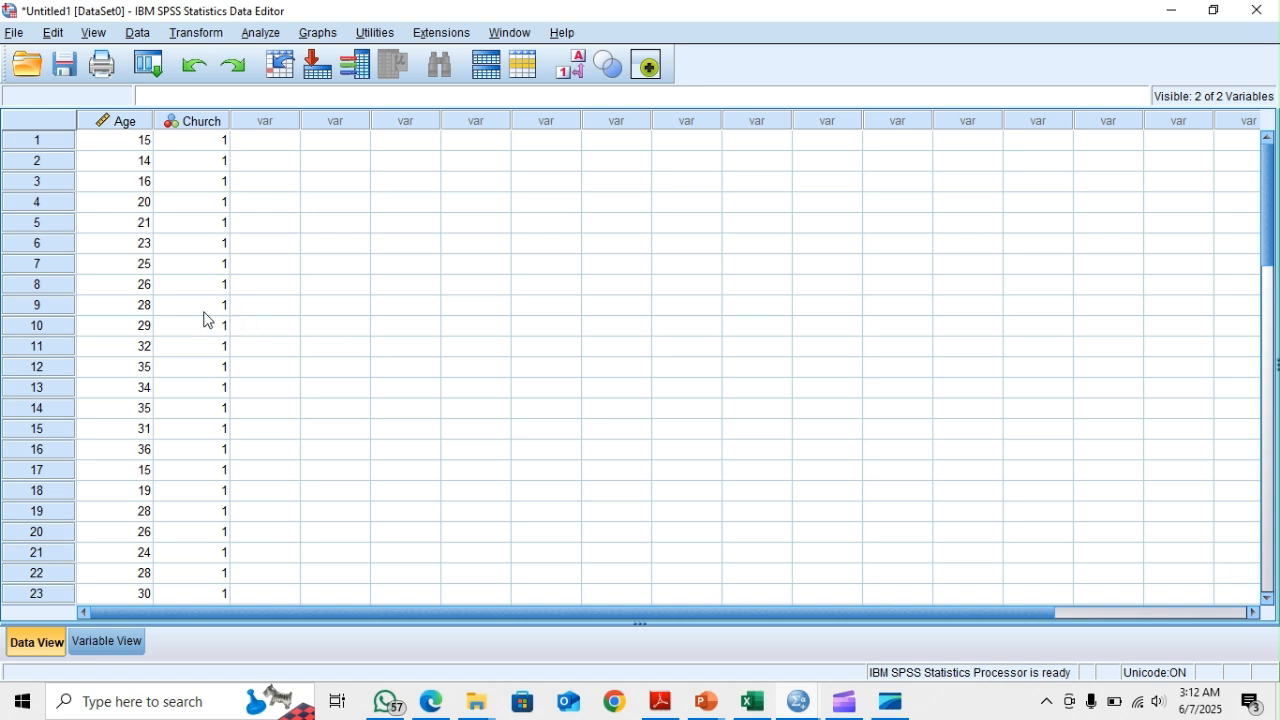
scroll(206, 319, down, 12)
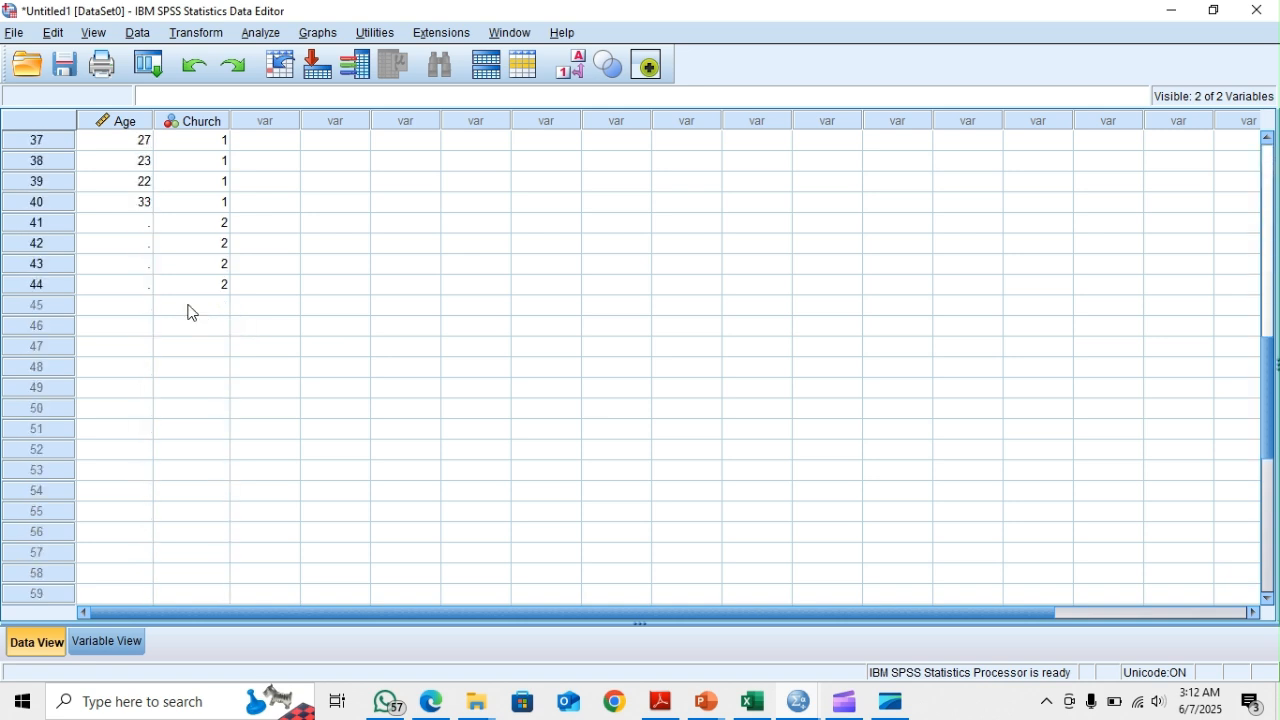
click(132, 222)
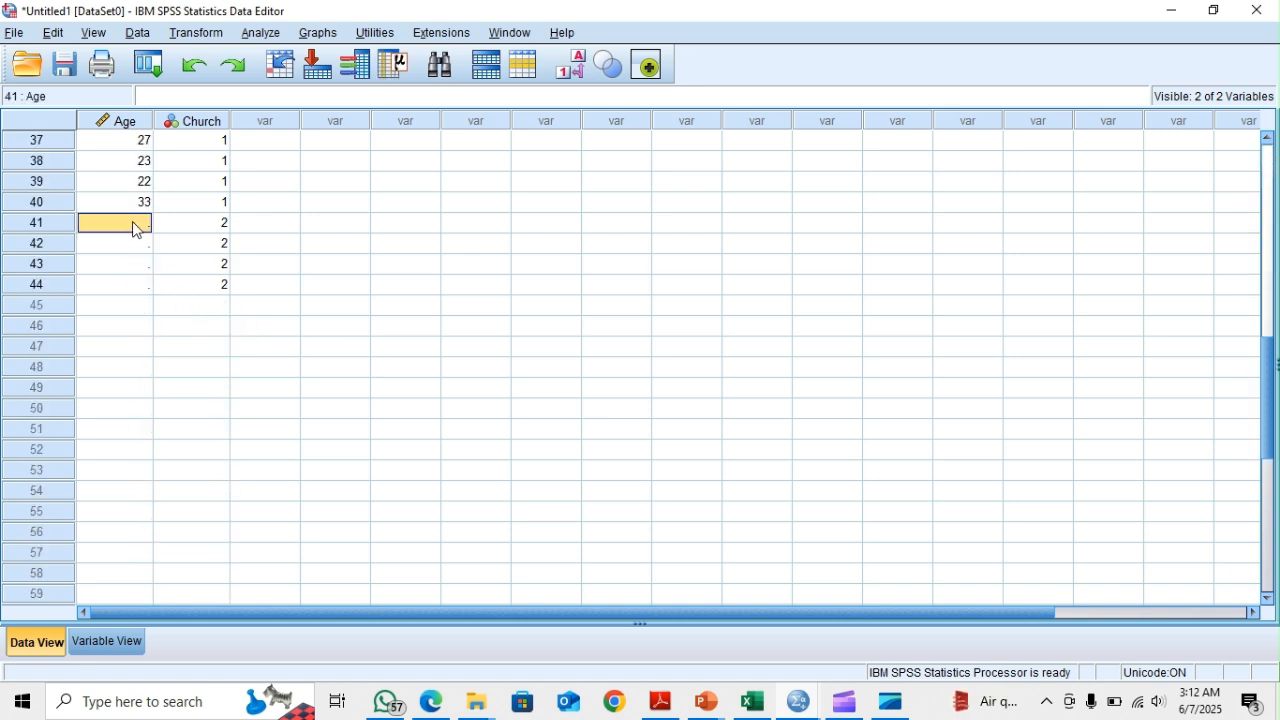
right_click(134, 222)
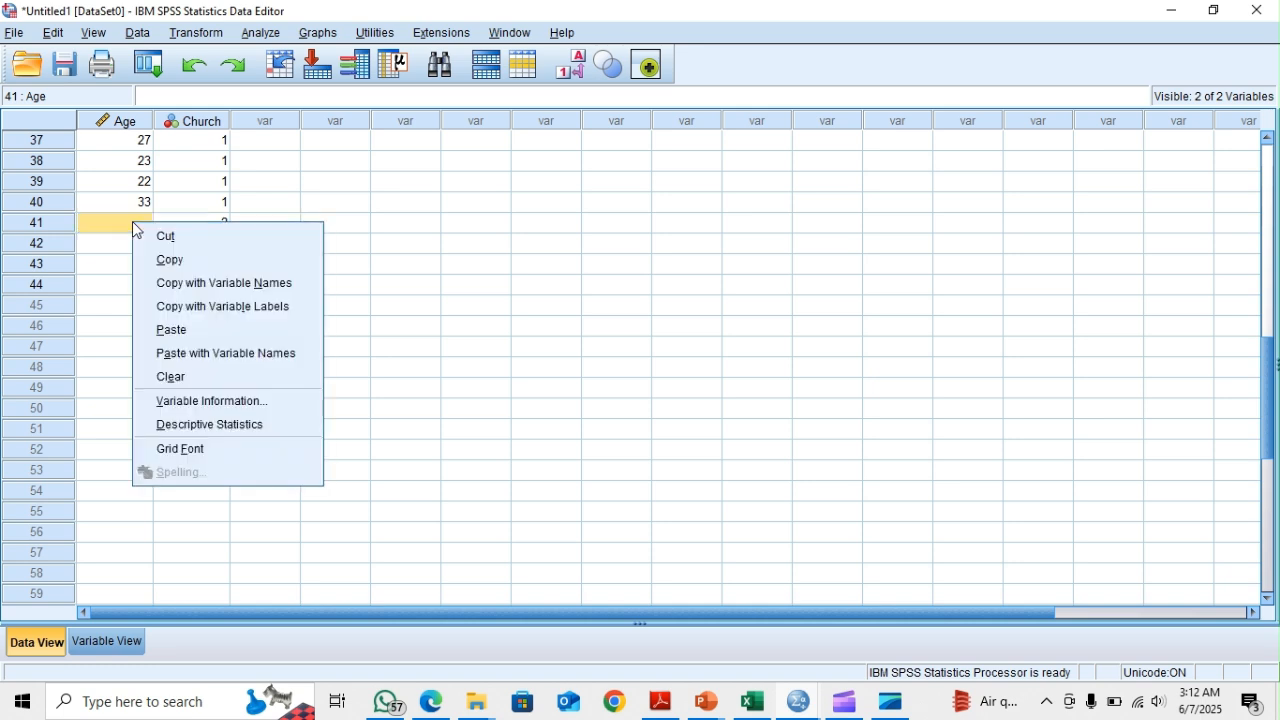
click(172, 331)
Enter 2 in the Church column from row 45 through row 95
click(210, 304)
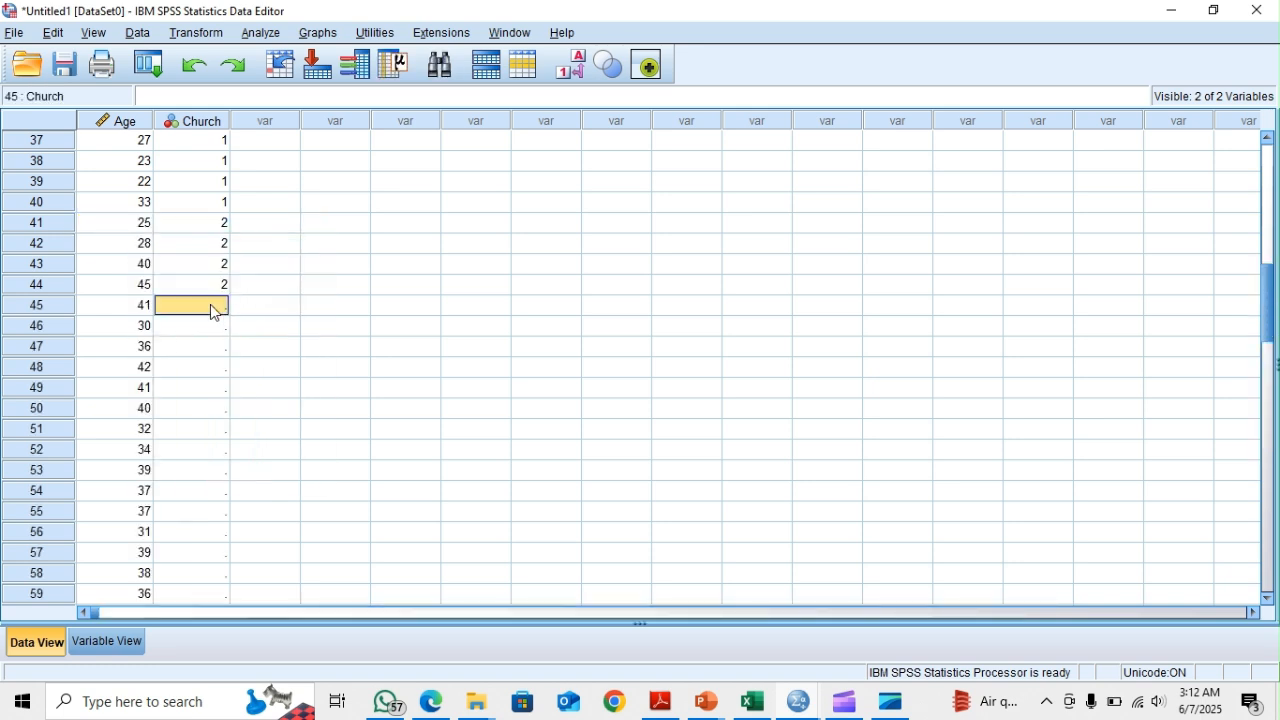
text(2 2 2 2 2 2 2)
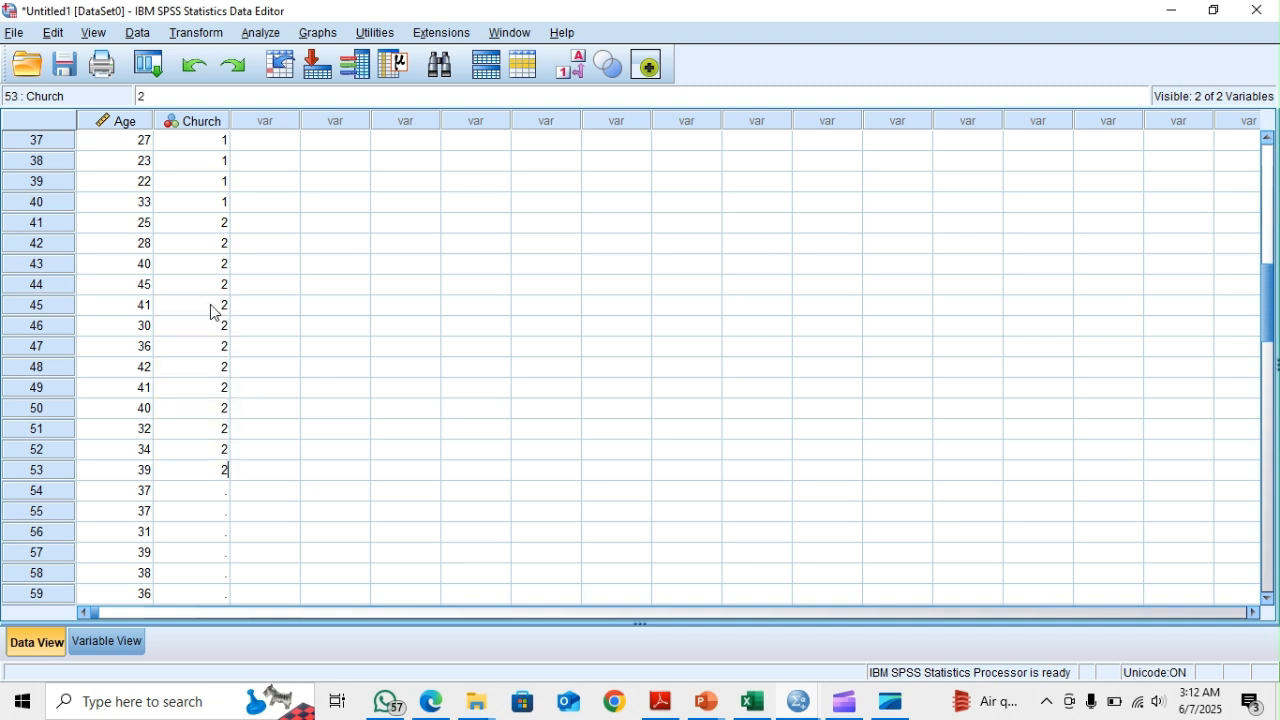
text( 2 2 2 2 2 2 2 2 2 2 2 2 2 2 2 2 )
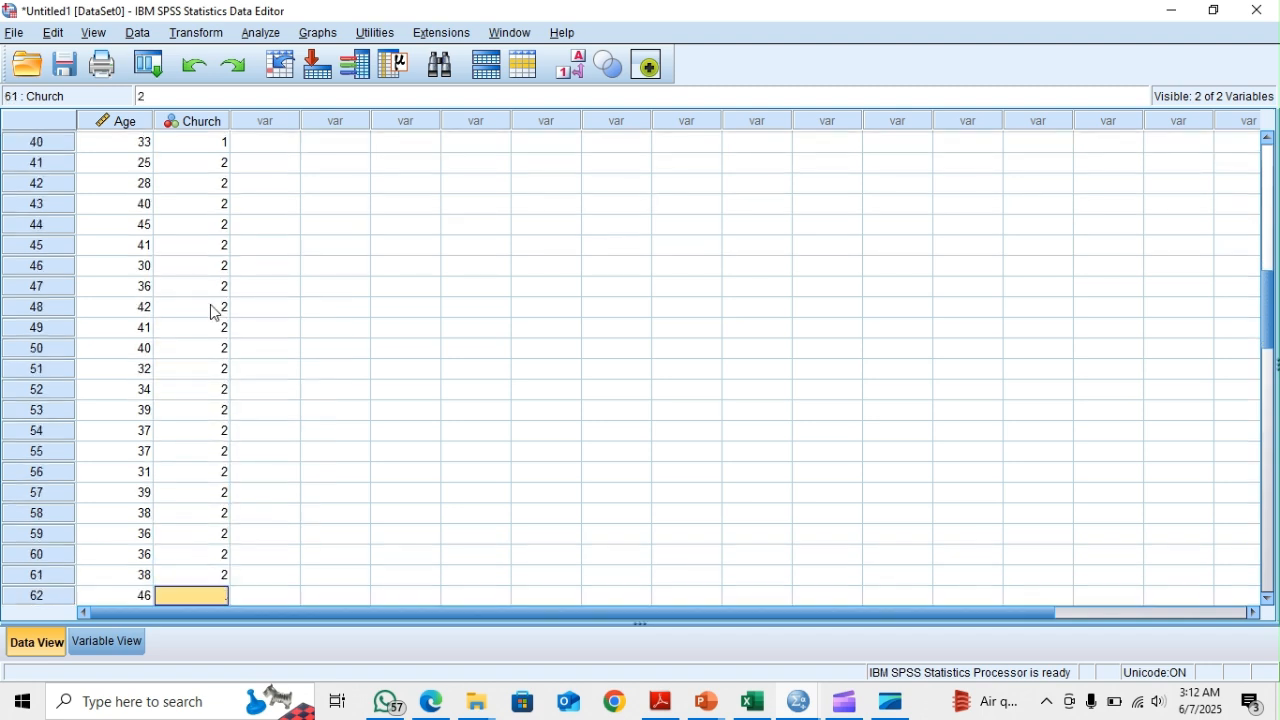
text(2)
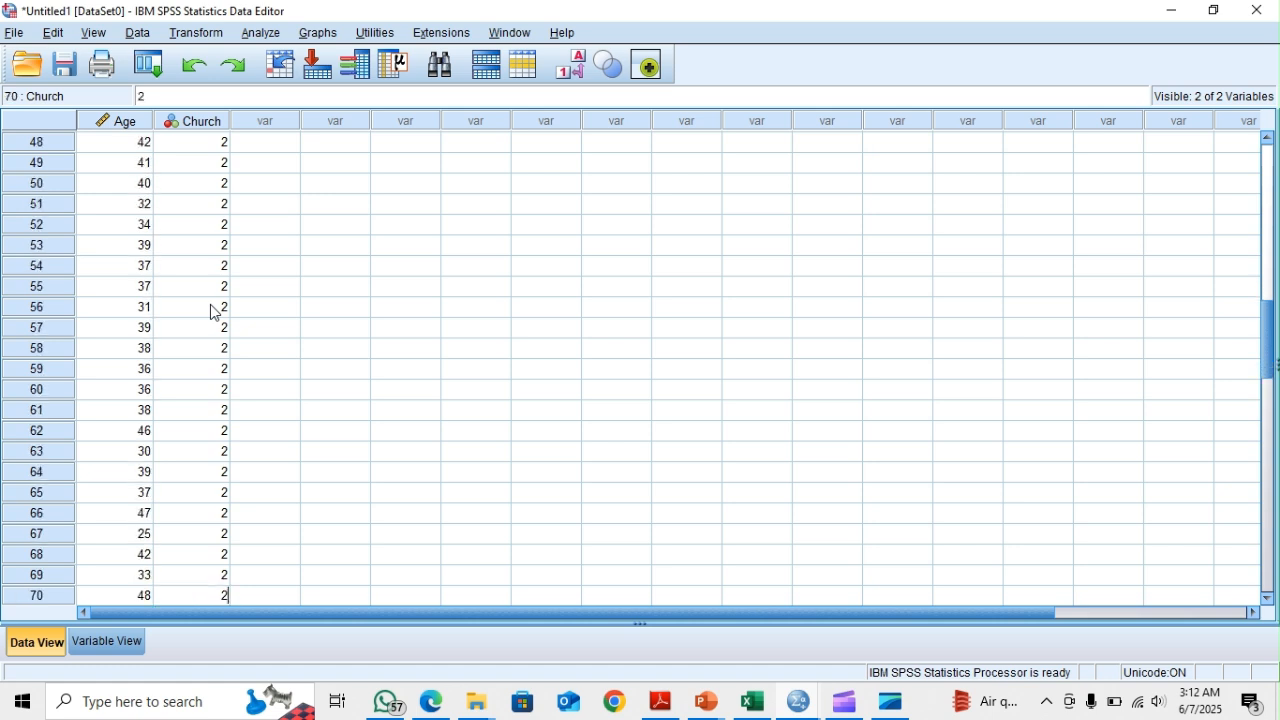
text( 2 2 2 2 2 2 2 2 2 2 2 2 2 2 2 )
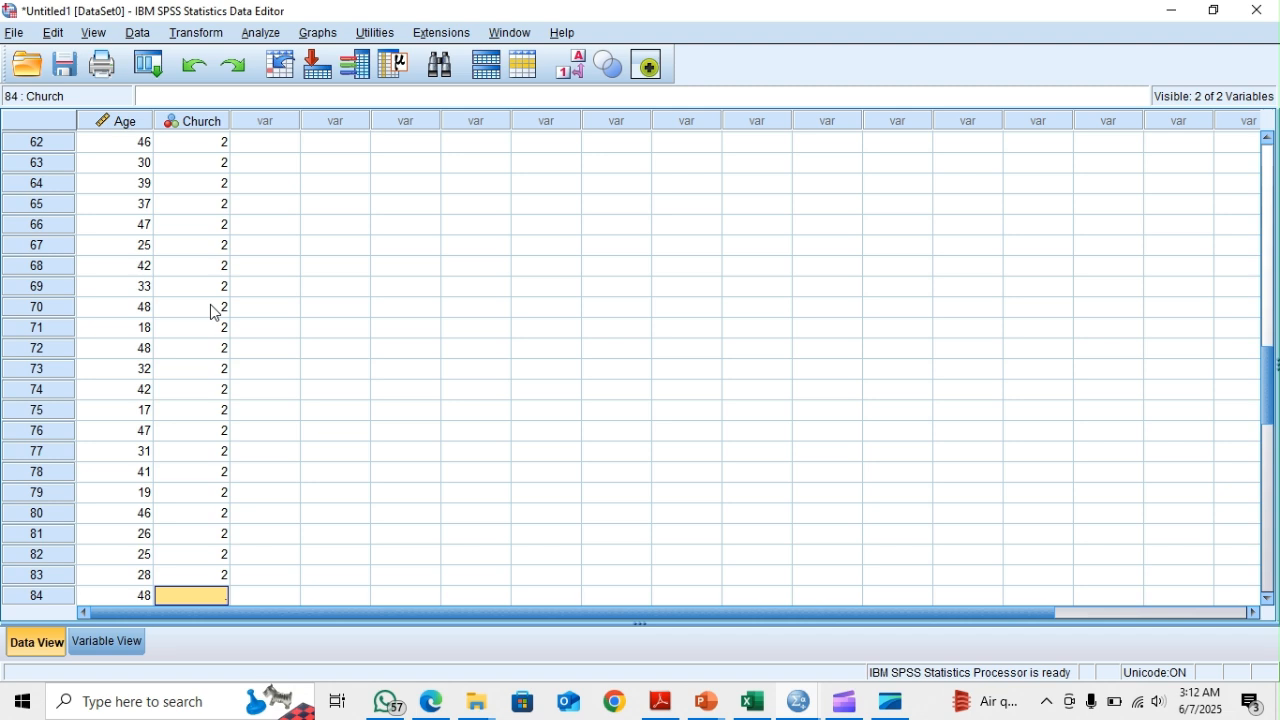
text(2)
key(Return)
text(2)
key(Return)
text(2)
key(Return)
text(2)
key(Return)
text(2)
key(Return)
text(2)
key(Return)
text(2)
key(Return)
text(2)
key(Return)
text(2)
key(Return)
text(2)
key(Return)
text(2)
key(Return)
text(2)
key(Return)
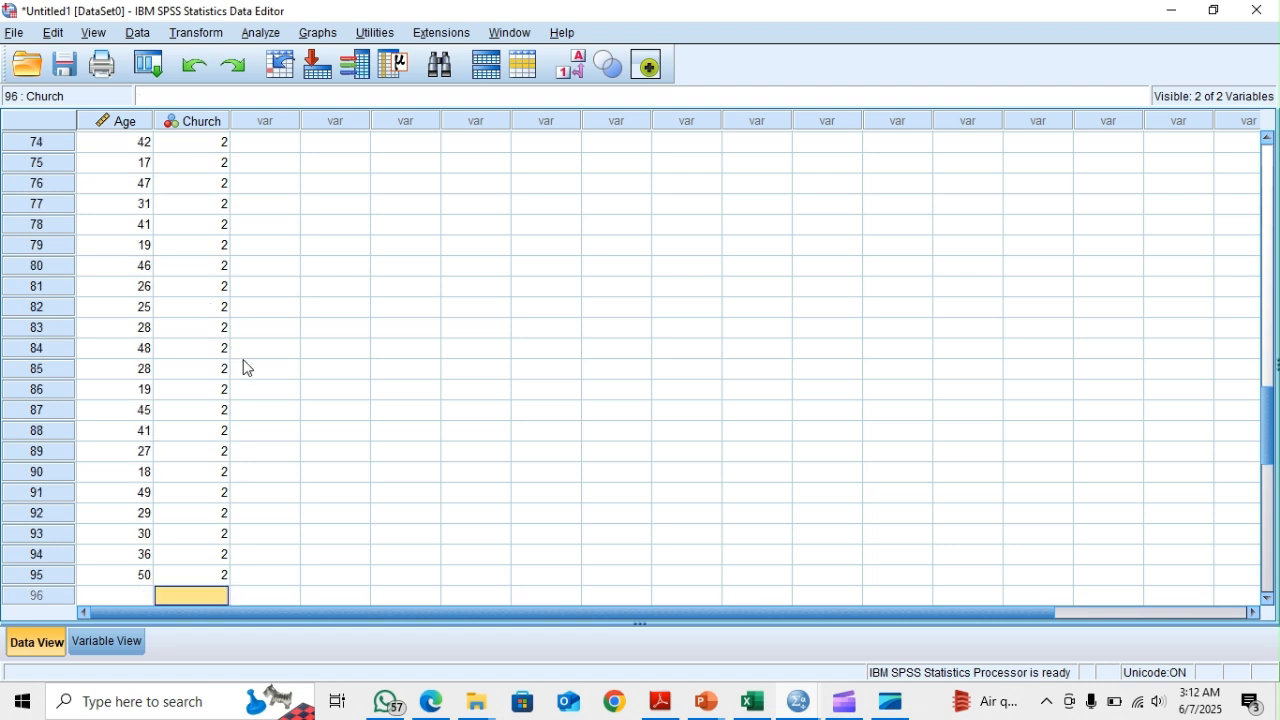
Review the value labels defined for Church and look through the Age and Church rows of both groups in the data grid
scroll(280, 367, up, 1)
scroll(280, 367, up, 9)
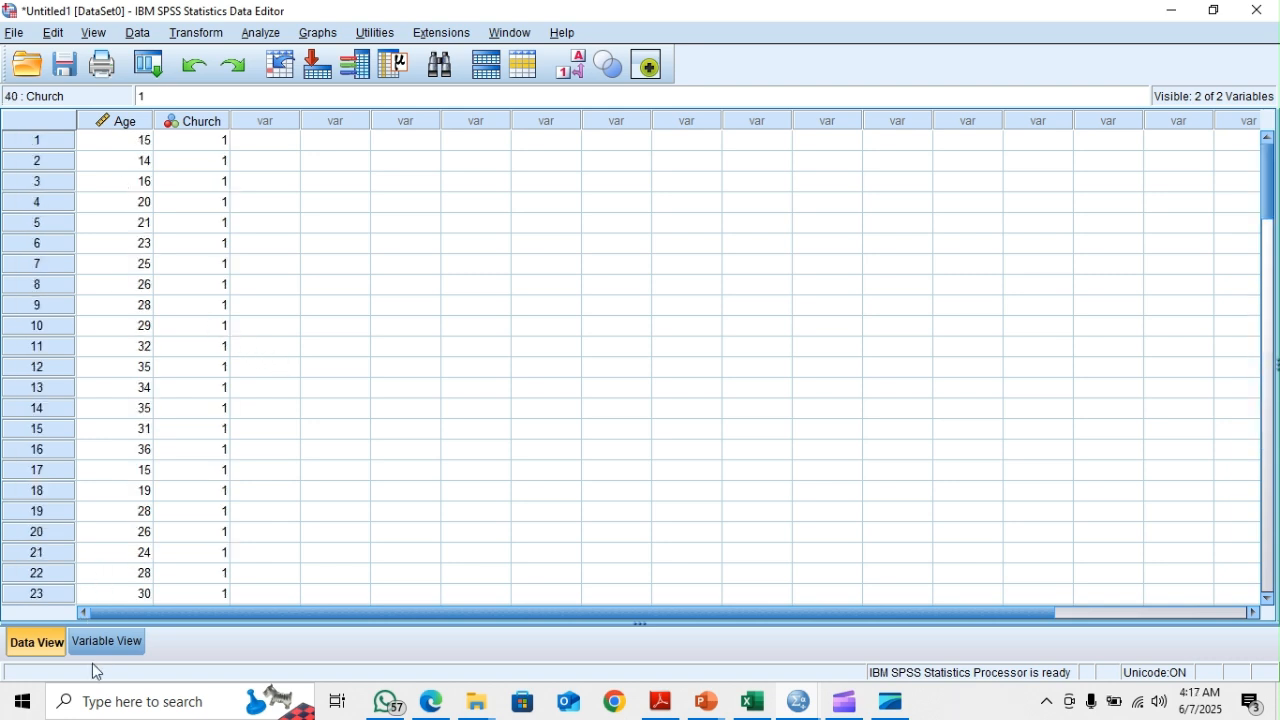
click(106, 643)
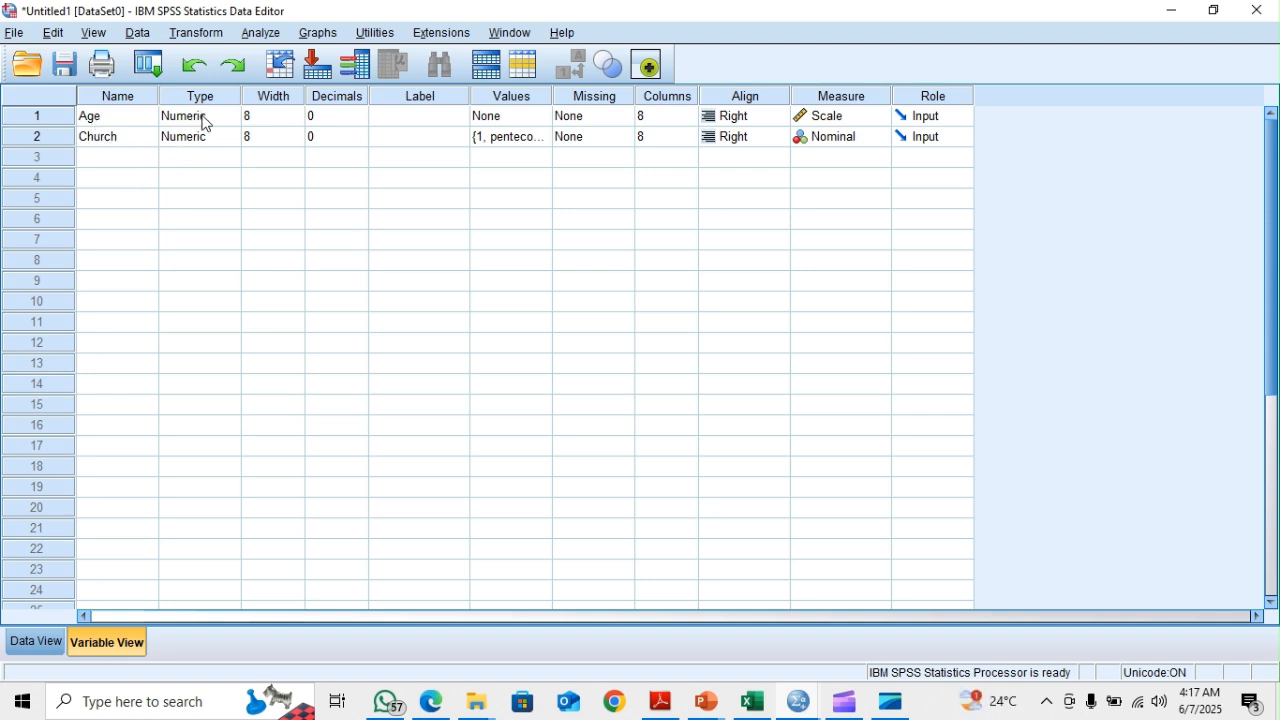
click(541, 139)
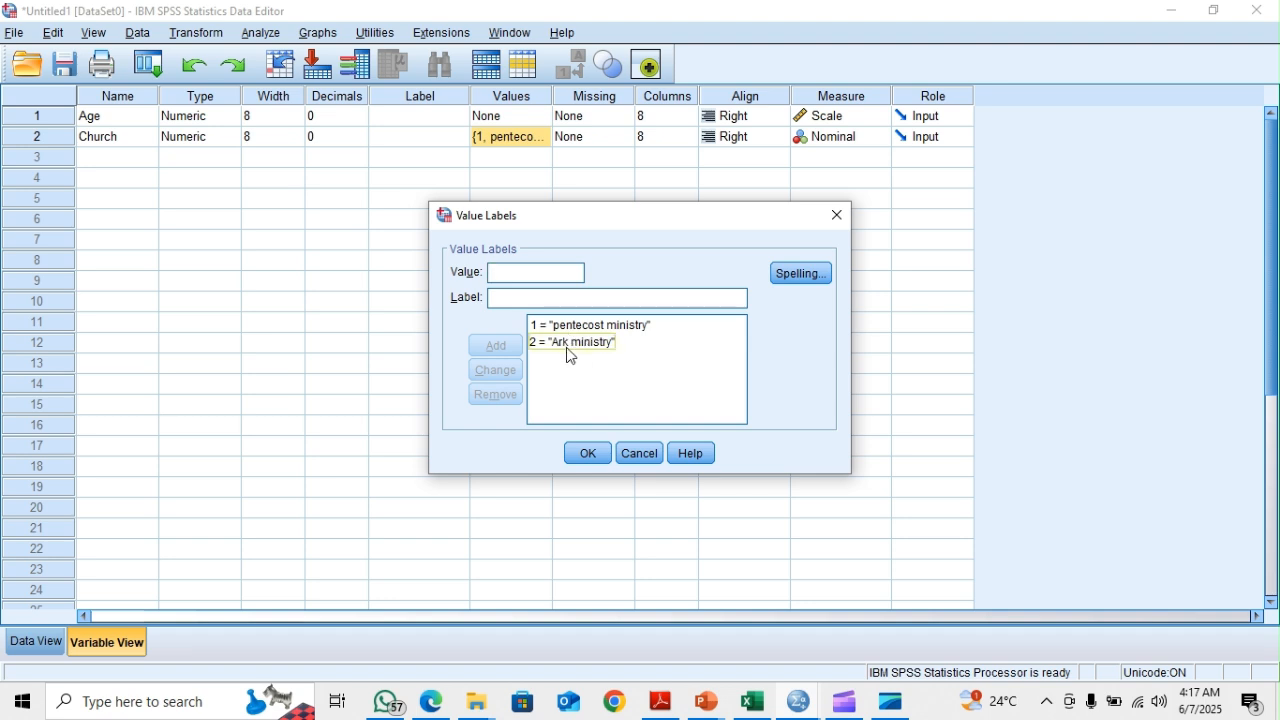
click(590, 455)
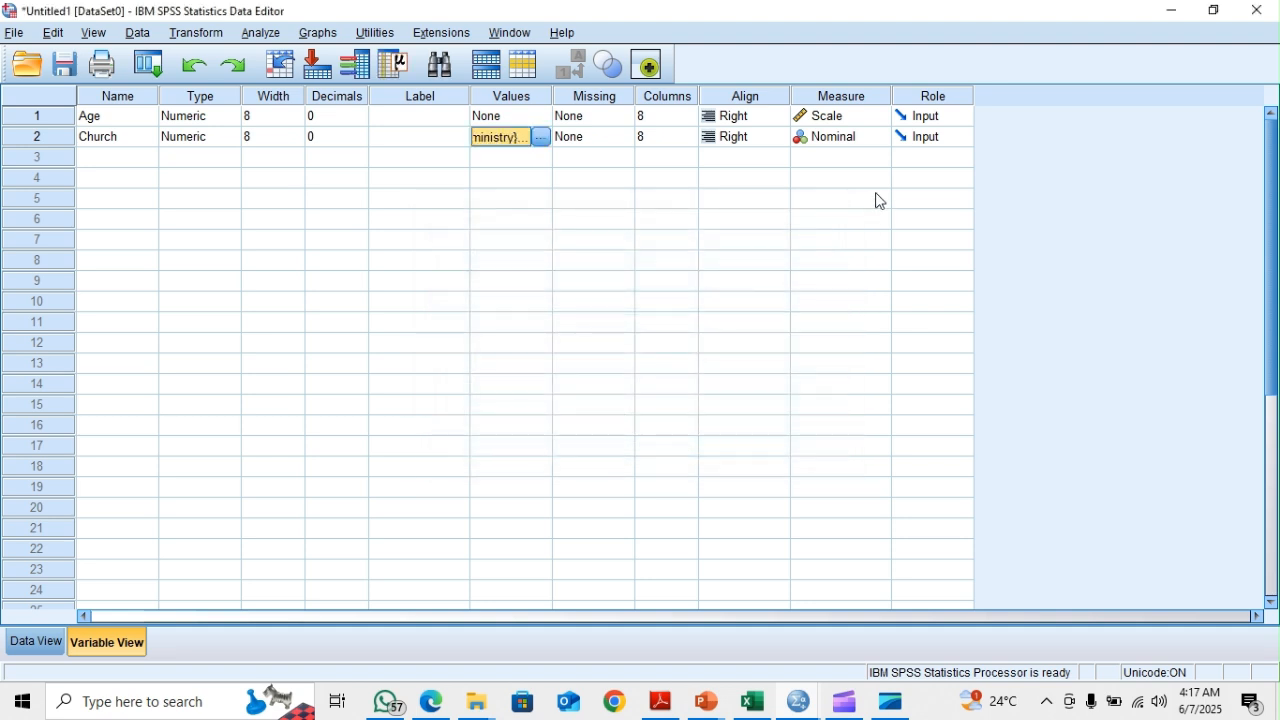
key(ctrl+t)
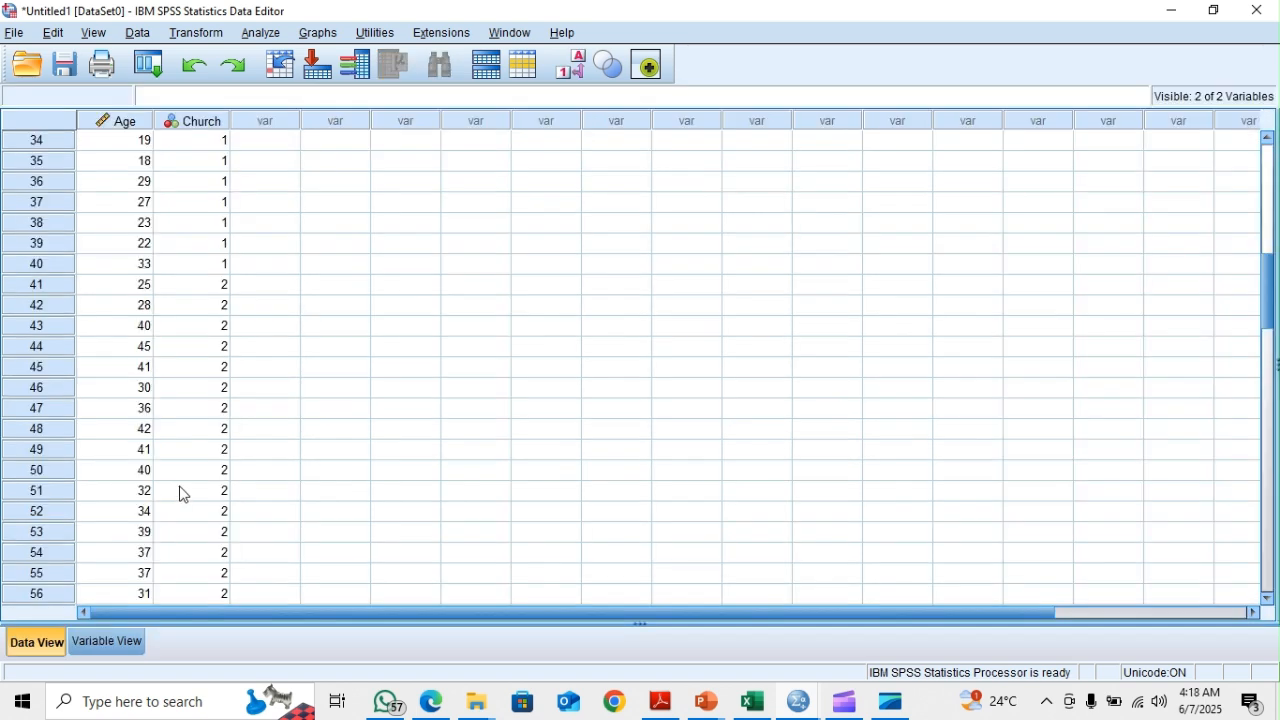
scroll(195, 443, down, 1)
scroll(195, 443, down, 1)
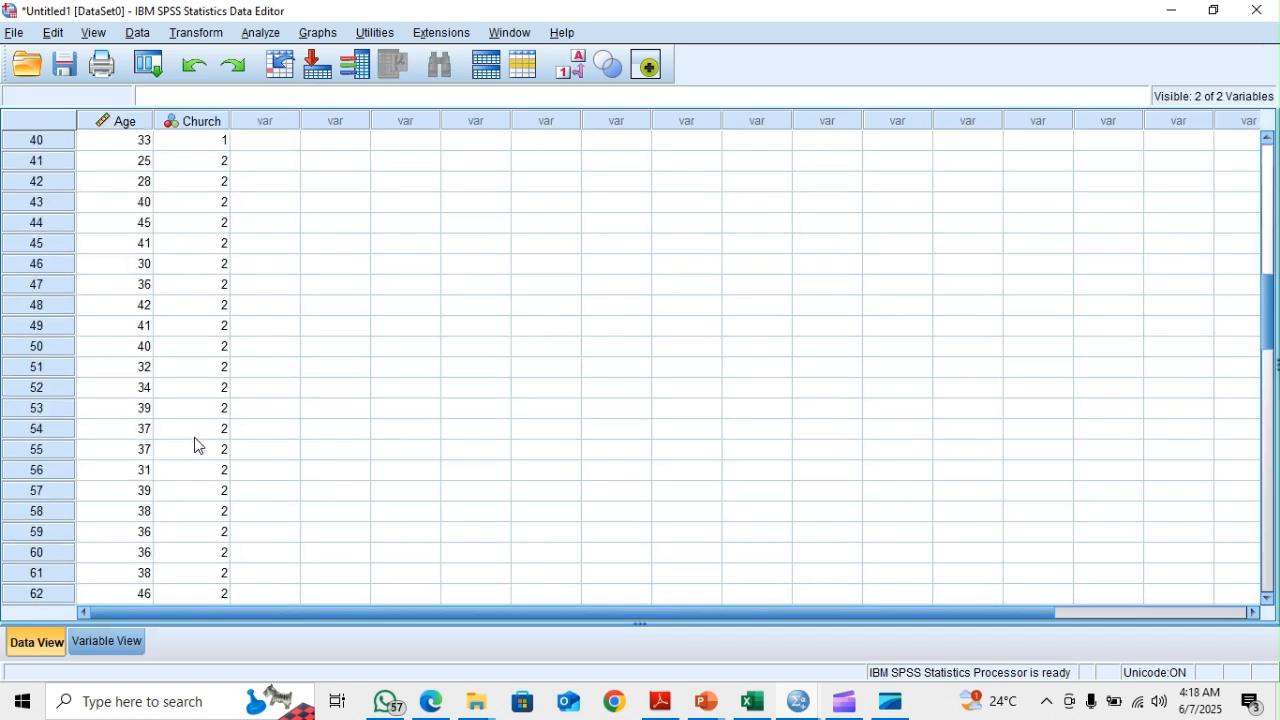
Set up a freshly reset Independent-Samples T Test with Age as the test variable and Church as the grouping variable
click(262, 34)
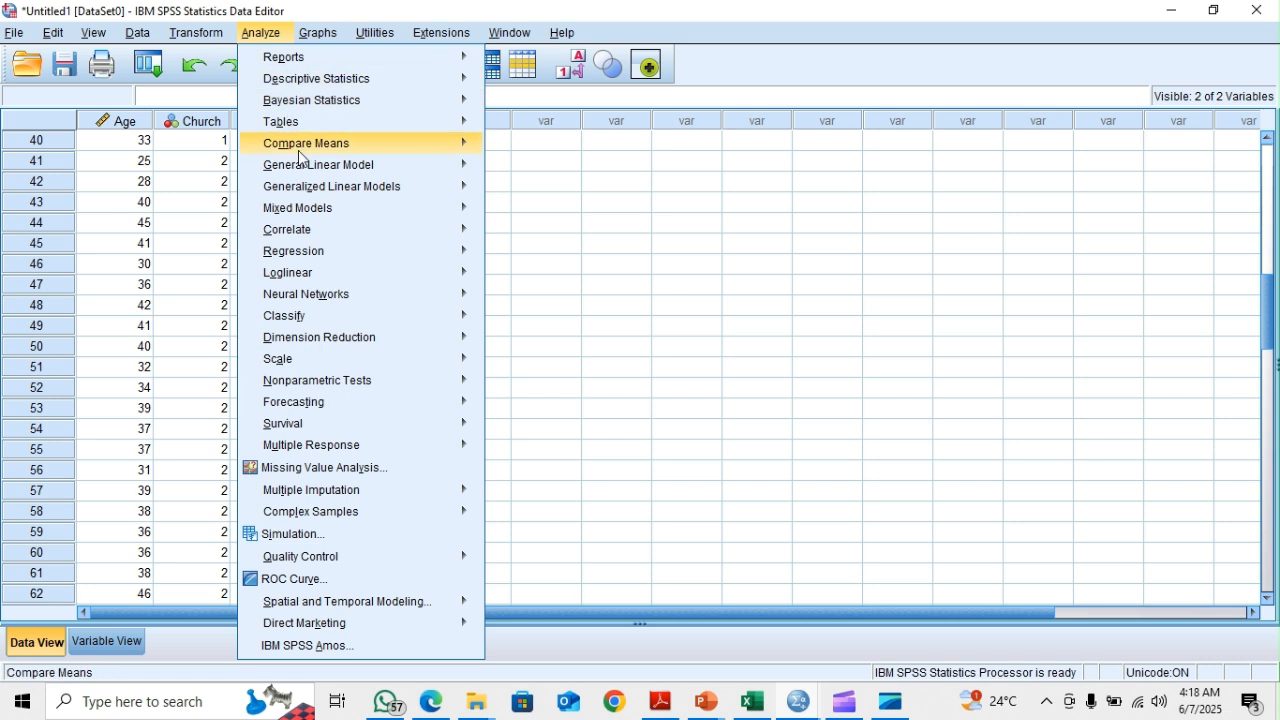
mouse_move(465, 149)
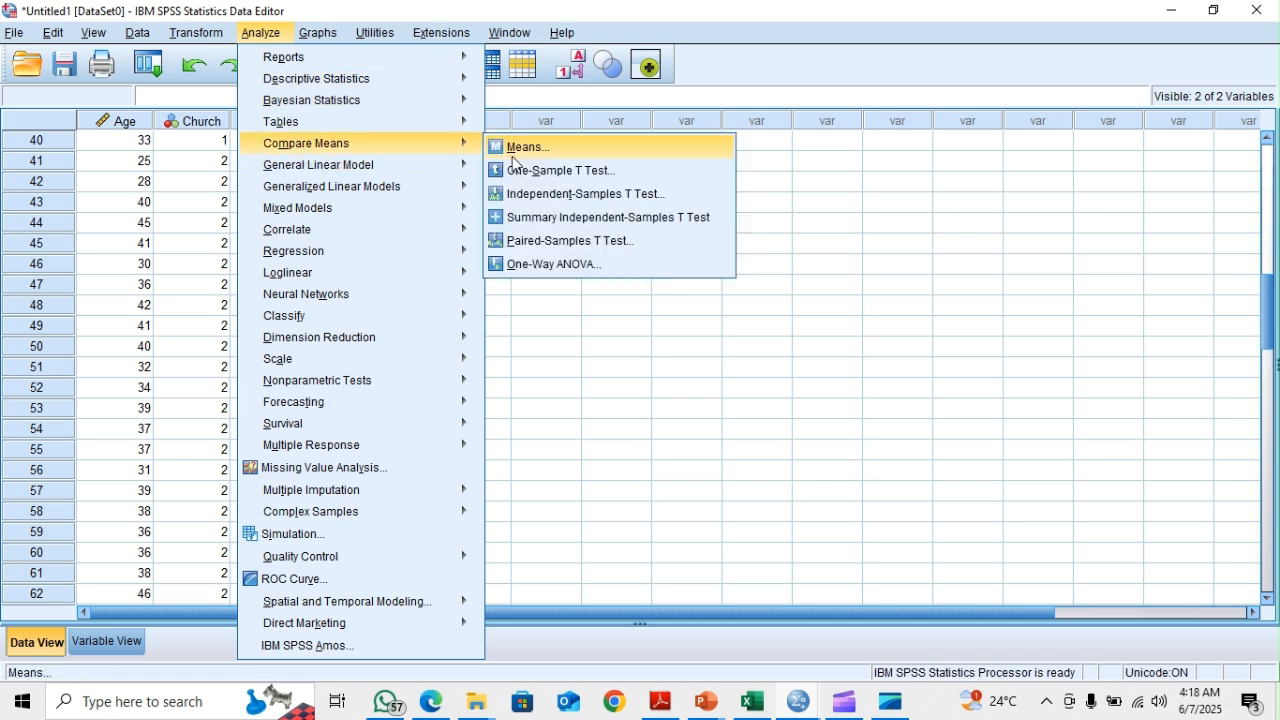
click(579, 195)
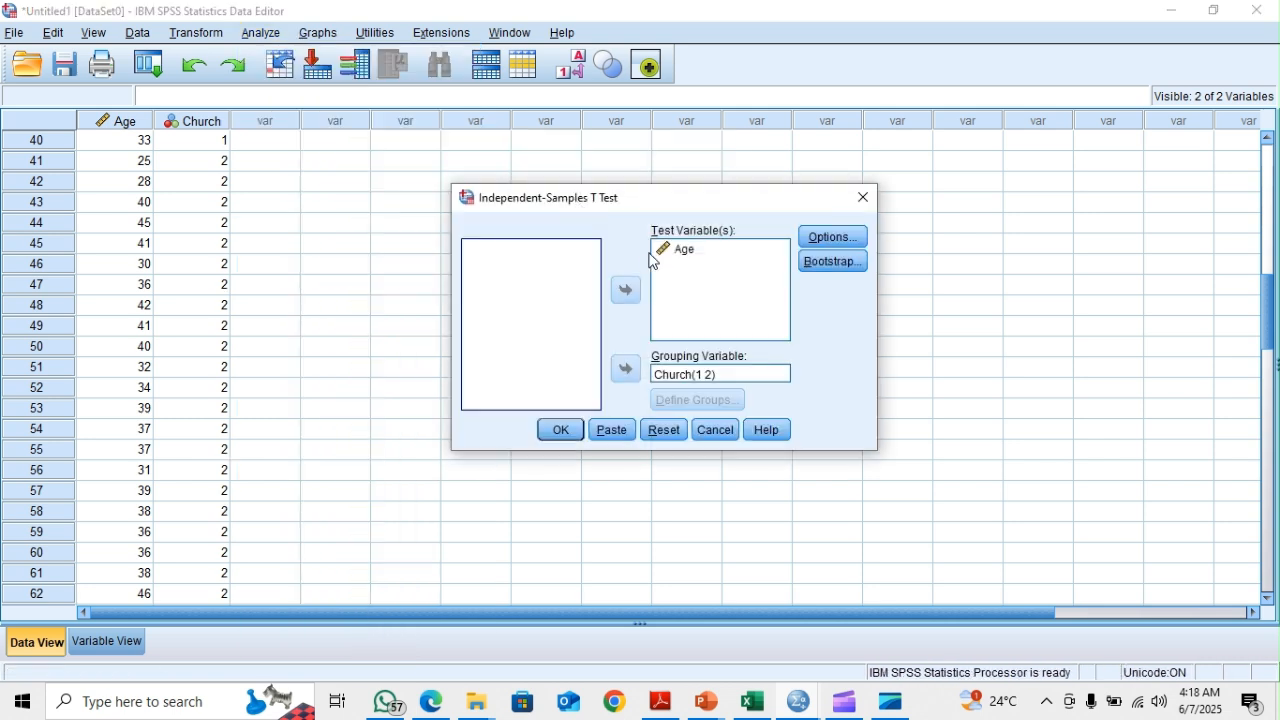
click(666, 431)
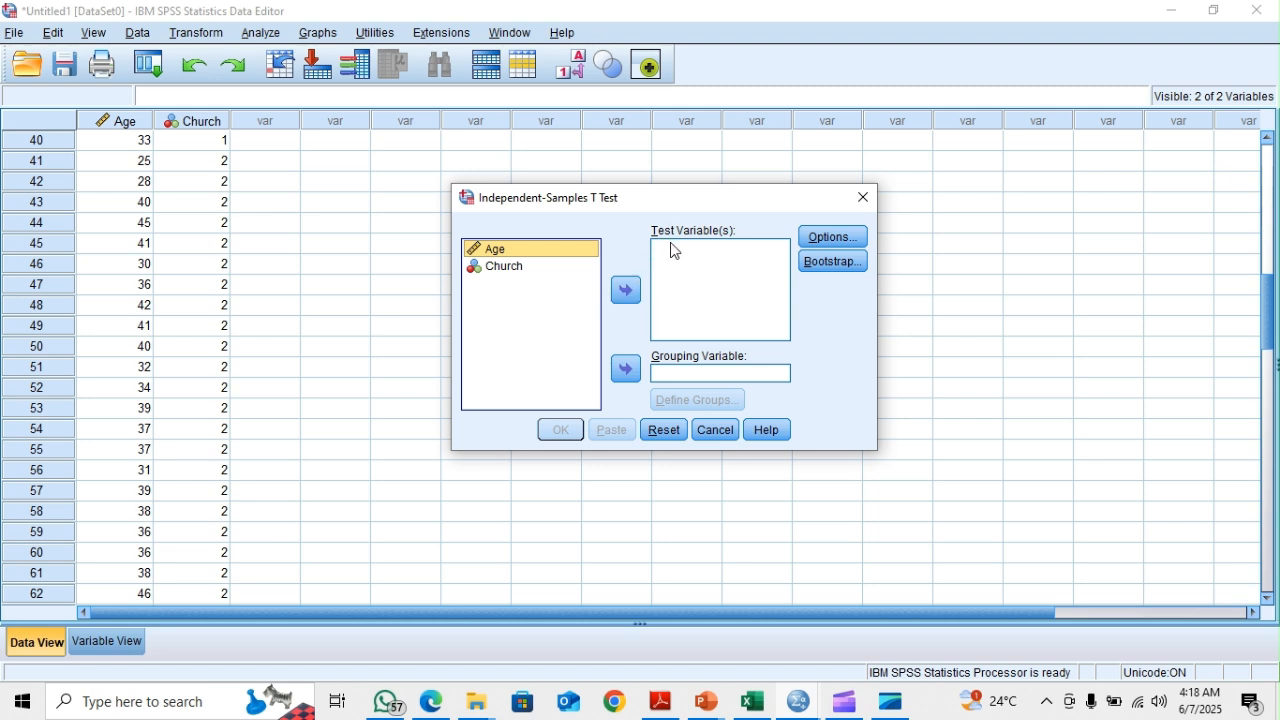
click(633, 293)
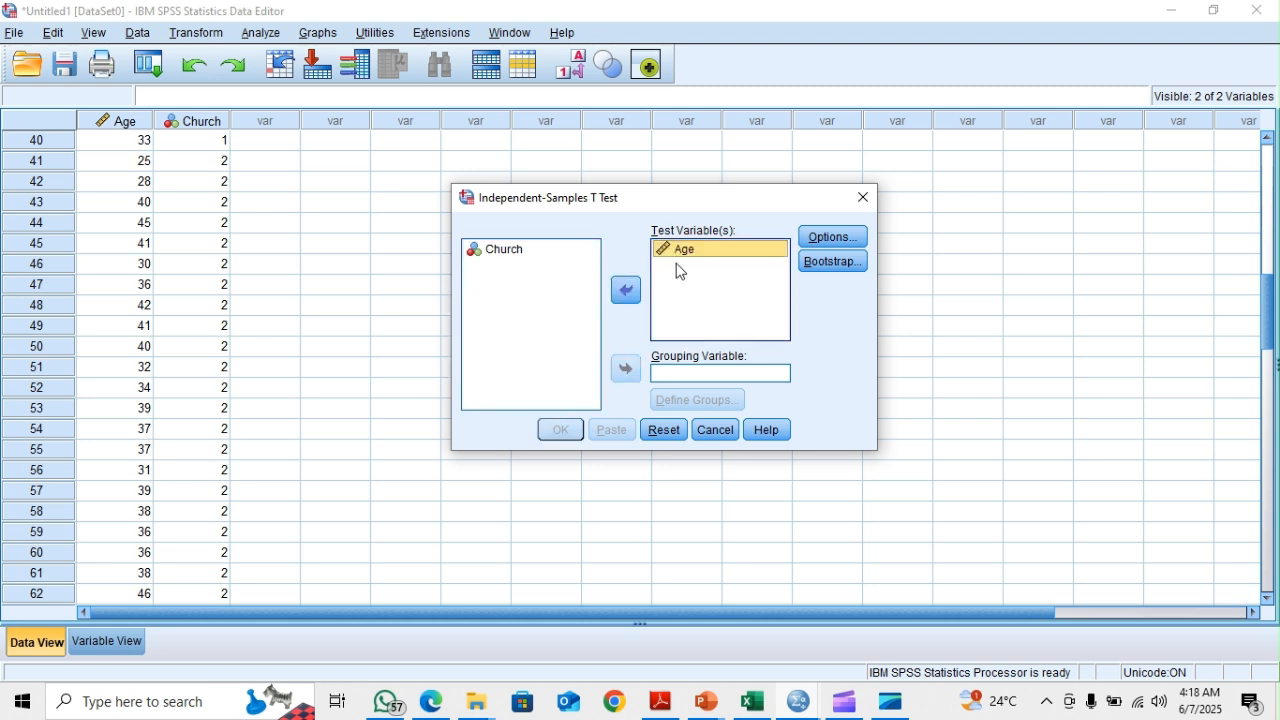
click(509, 257)
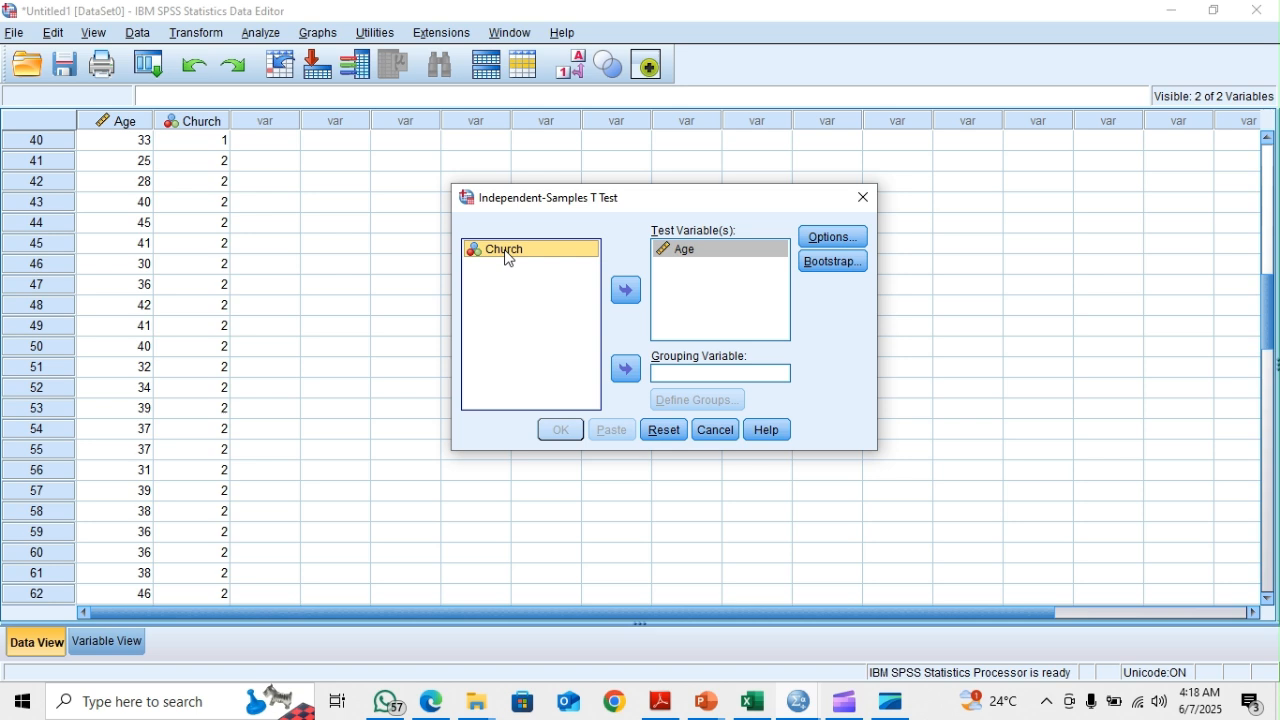
click(625, 372)
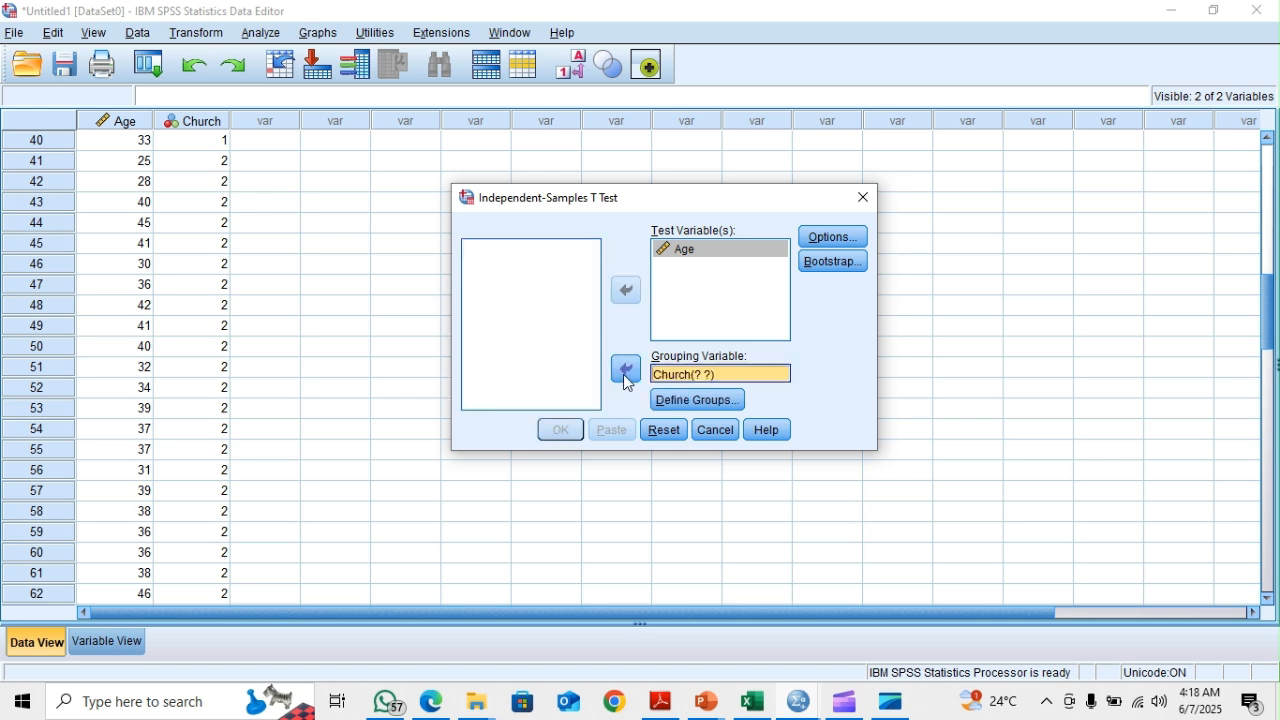
Define the Church groups with the specified values 1 and 2 and run the t test
click(690, 400)
click(668, 298)
click(668, 325)
text(2)
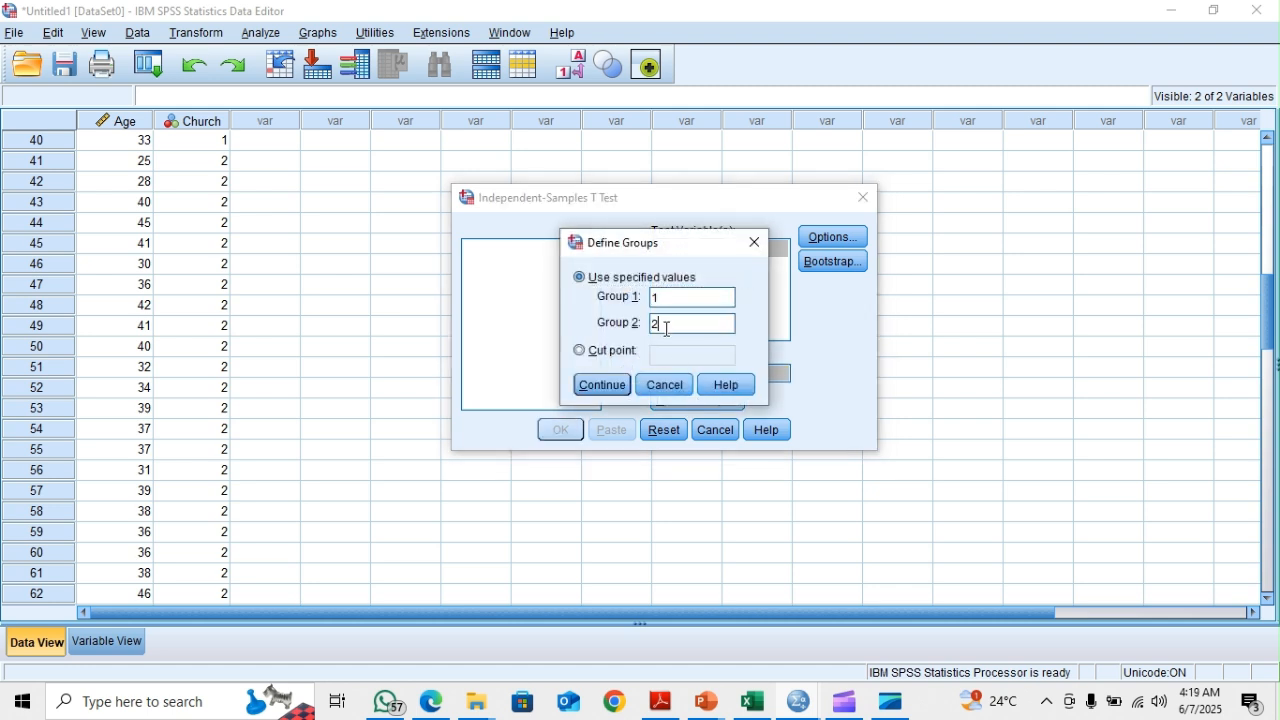
click(604, 387)
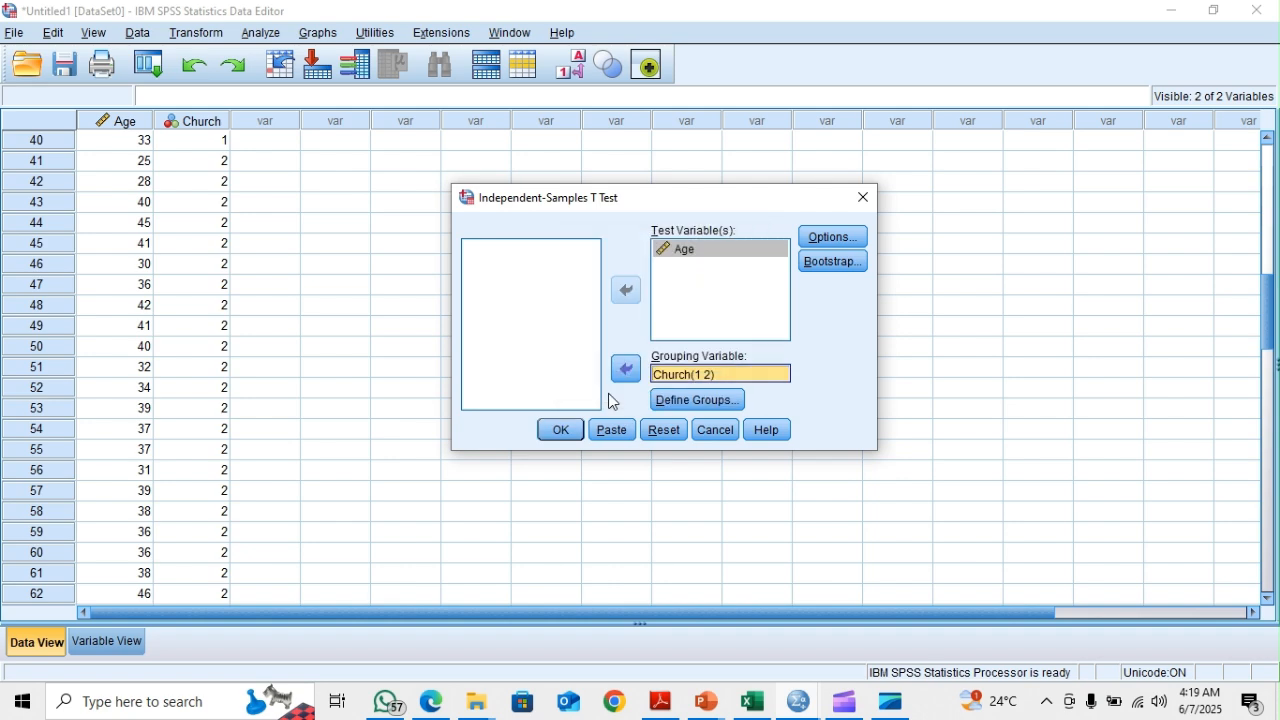
click(573, 434)
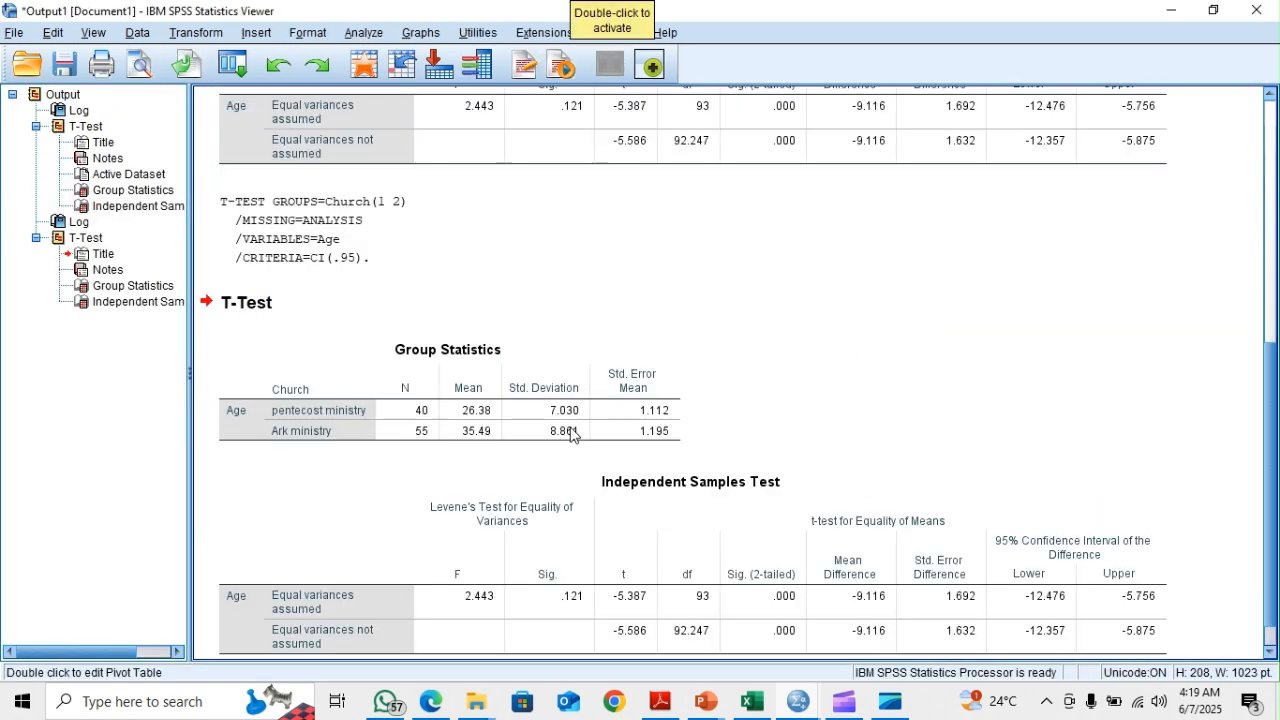
Examine the Group Statistics and Independent Samples Test tables of the latest T-Test output and switch to the slide presentation
click(571, 434)
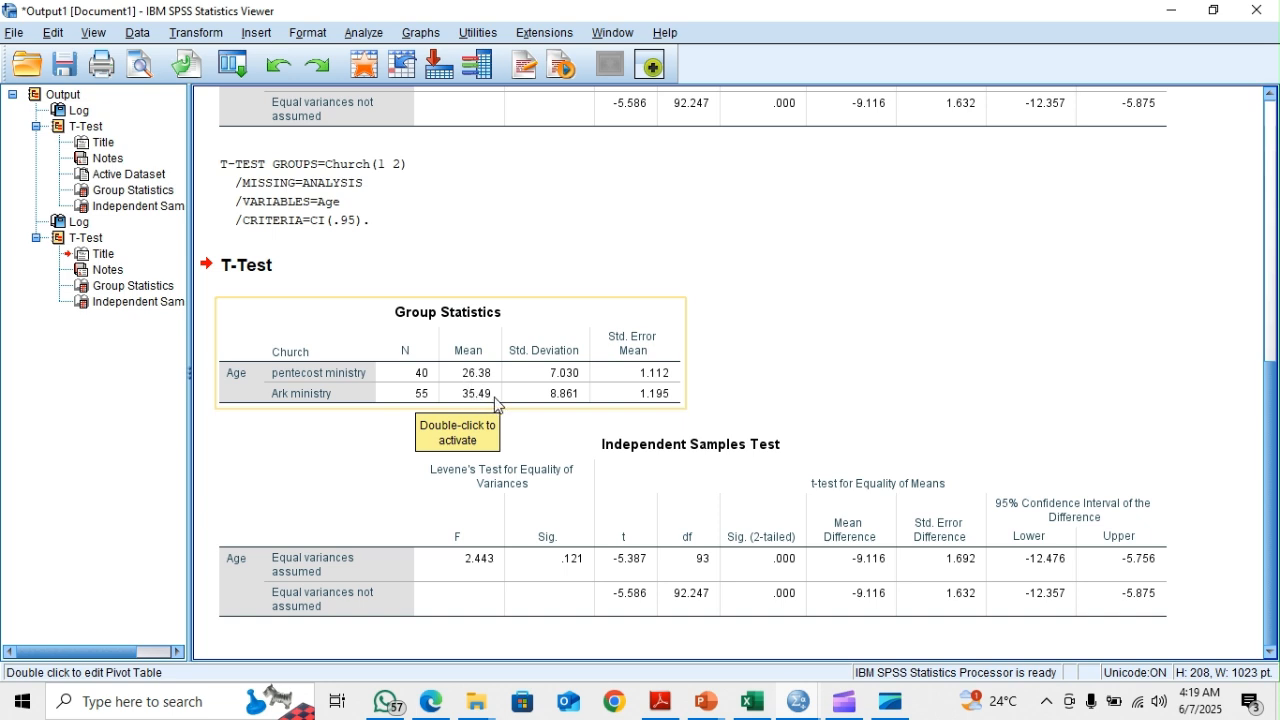
click(510, 398)
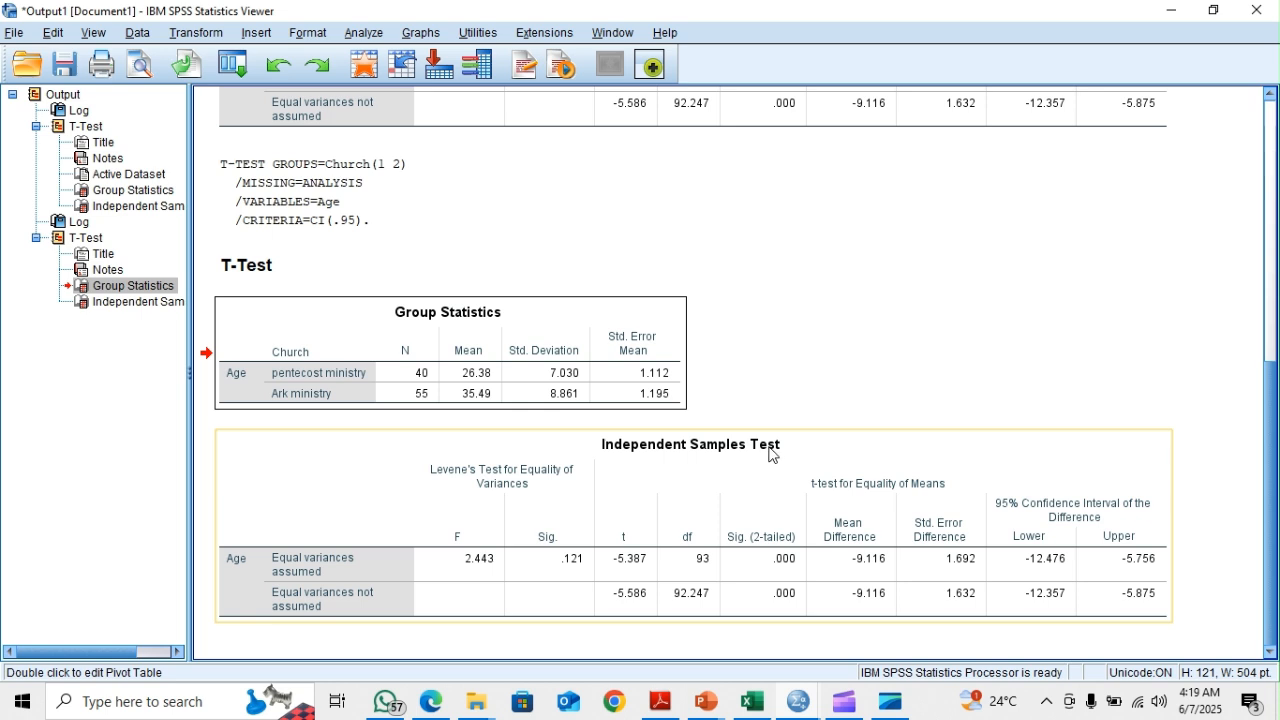
click(767, 567)
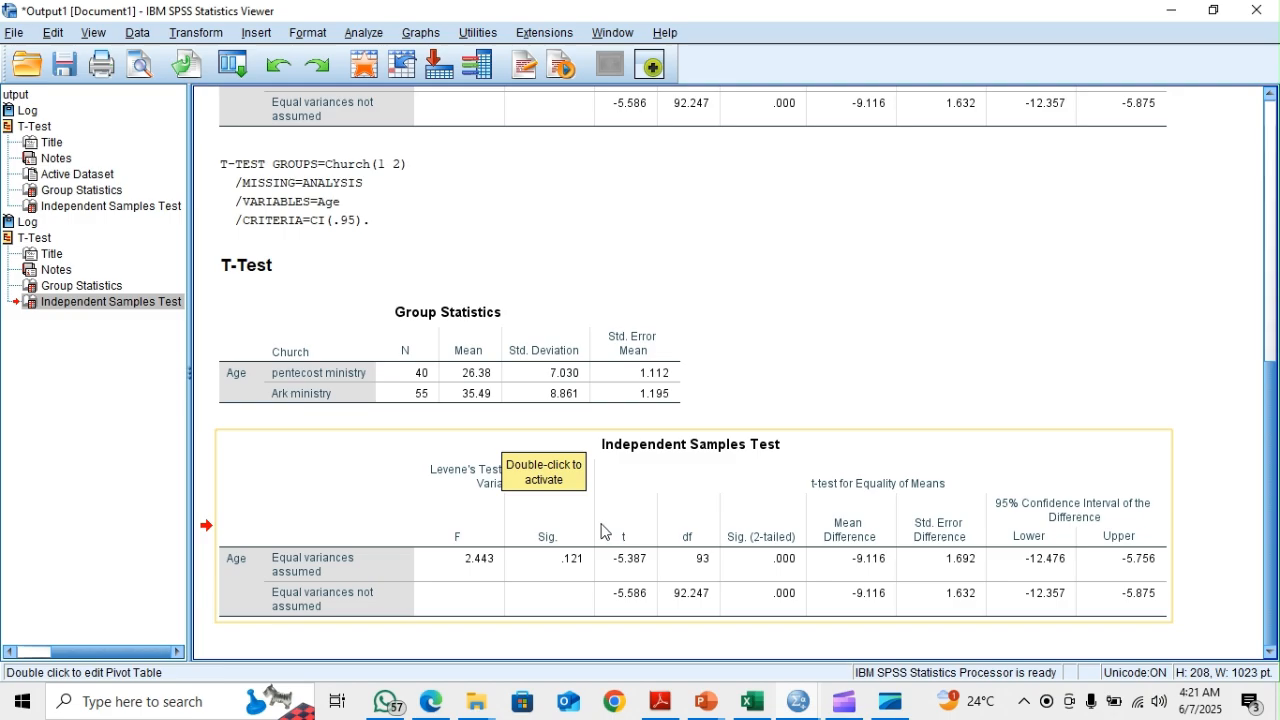
key(alt+Tab)
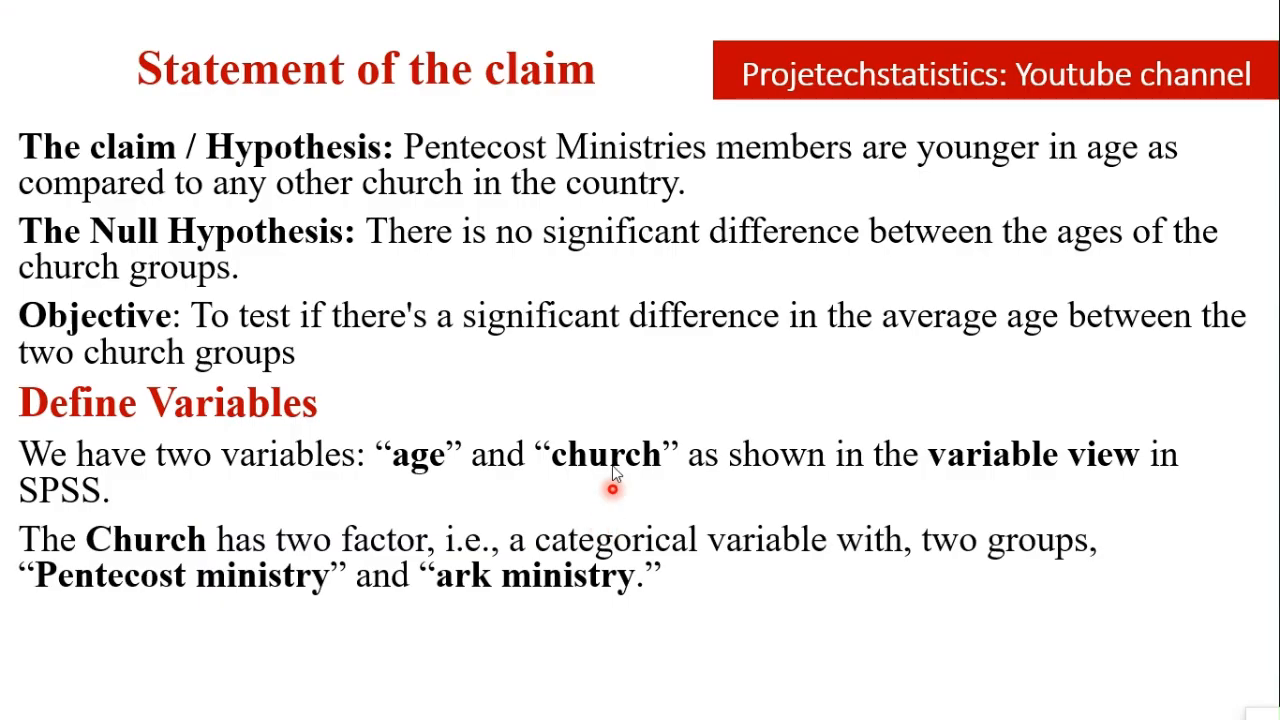